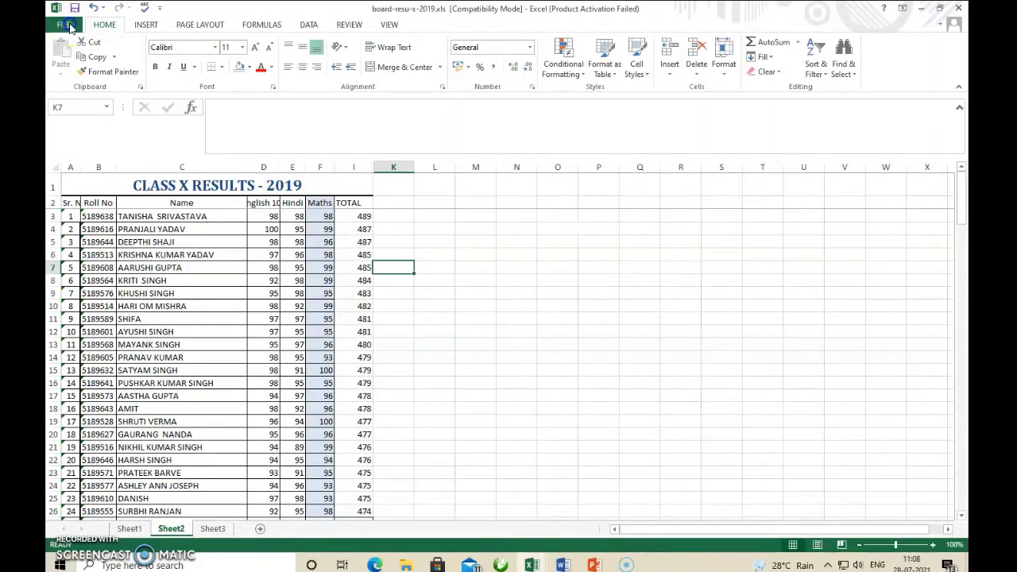
Step: Open the AutoCorrect options from Excel's proofing settings
{"action": "left_click", "coordinate": [69, 26]}
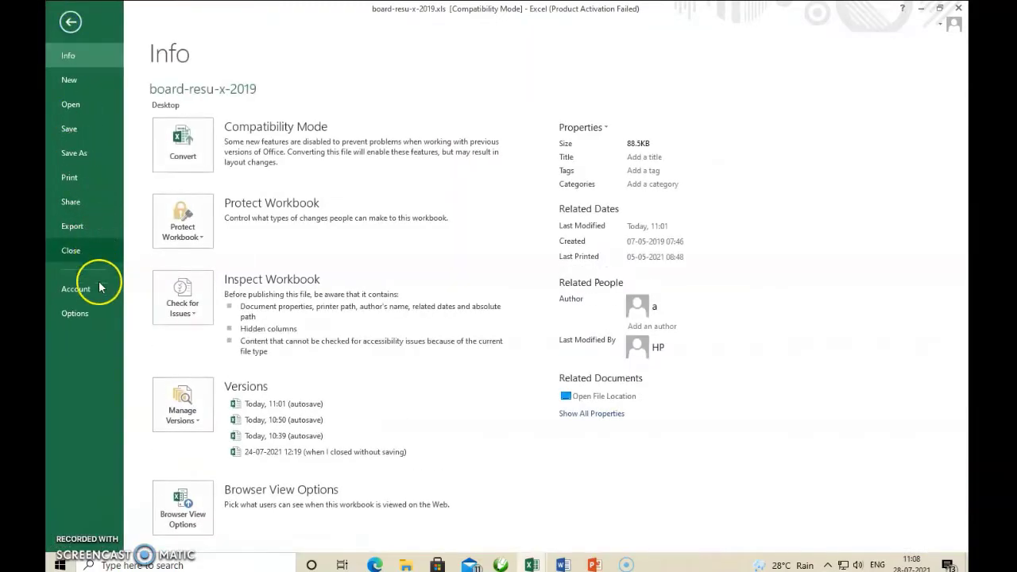
{"action": "left_click", "coordinate": [76, 313]}
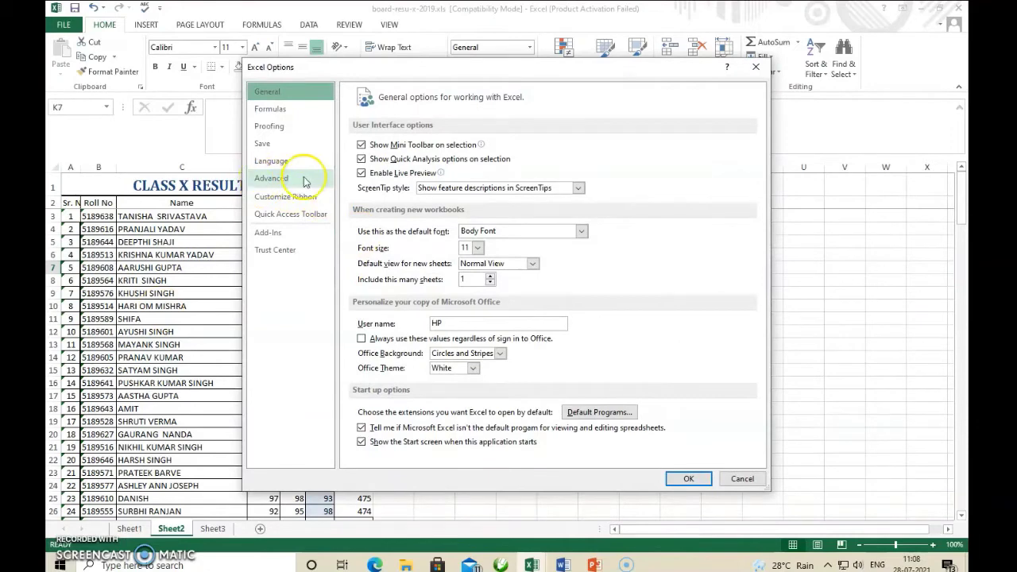
{"action": "left_click", "coordinate": [276, 129]}
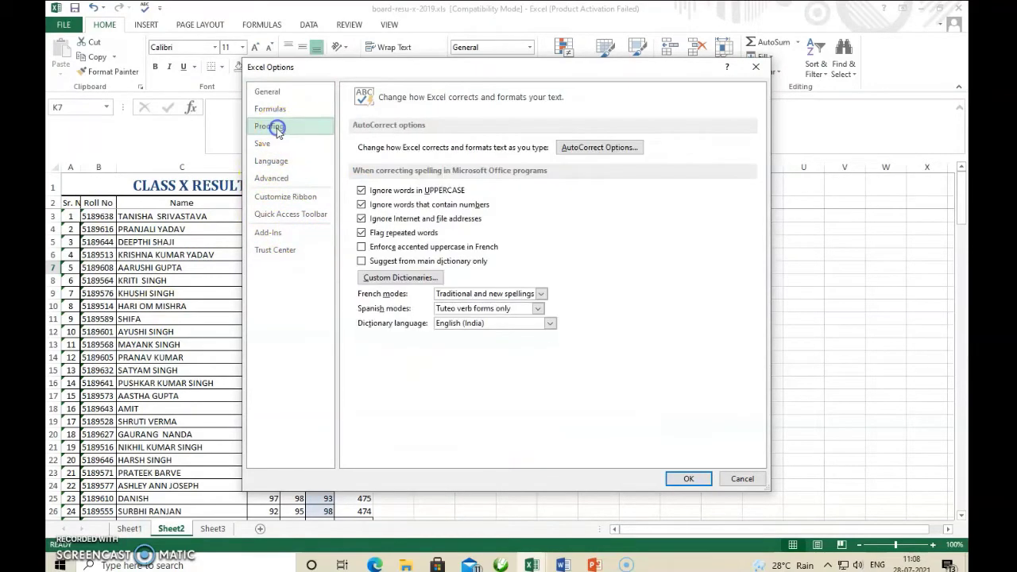
{"action": "left_click", "coordinate": [612, 149]}
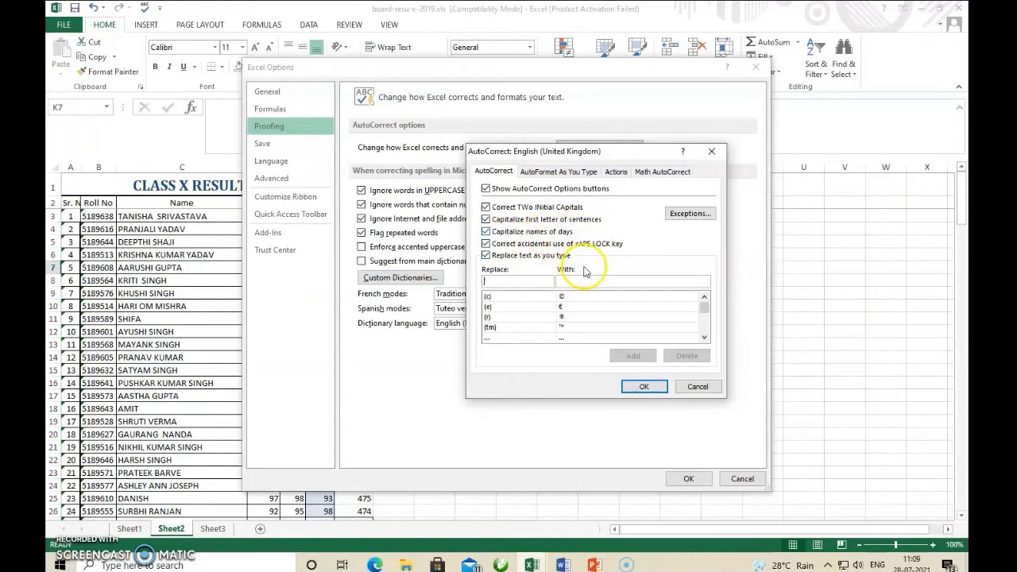
Step: Examine the AutoCorrect replacement list and its Replace and With fields, and close the AutoCorrect and Excel Options dialogs
{"action": "left_click_drag", "start_coordinate": [709, 316], "coordinate": [707, 318]}
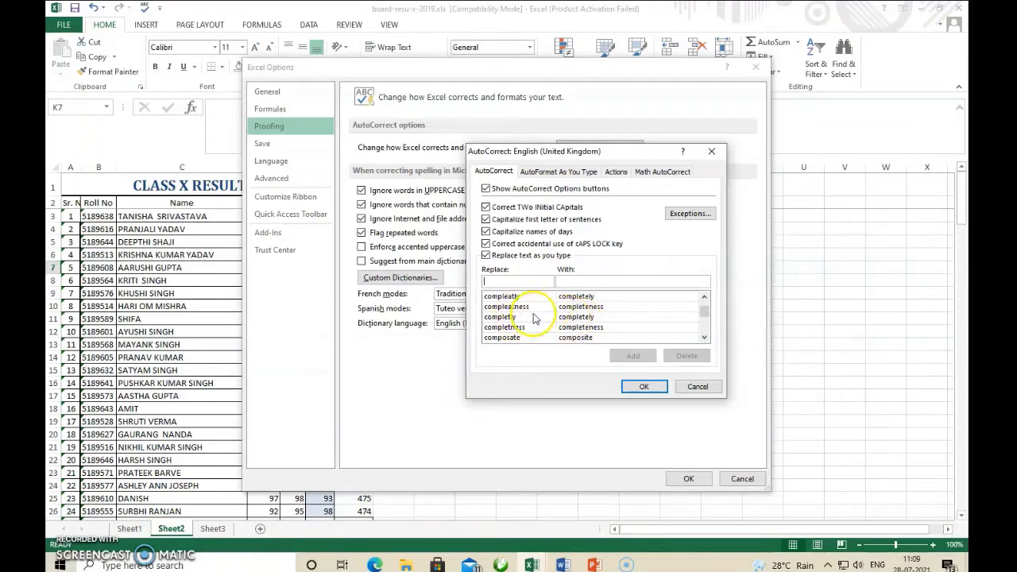
{"action": "scroll", "coordinate": [535, 318], "scroll_direction": "down", "scroll_amount": 2}
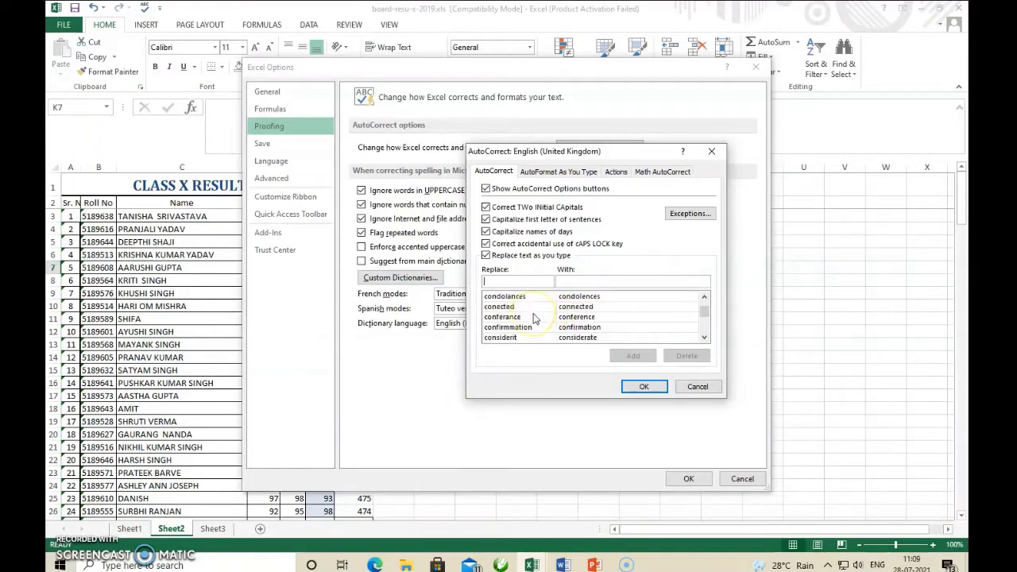
{"action": "left_click", "coordinate": [492, 282]}
{"action": "left_click", "coordinate": [571, 282]}
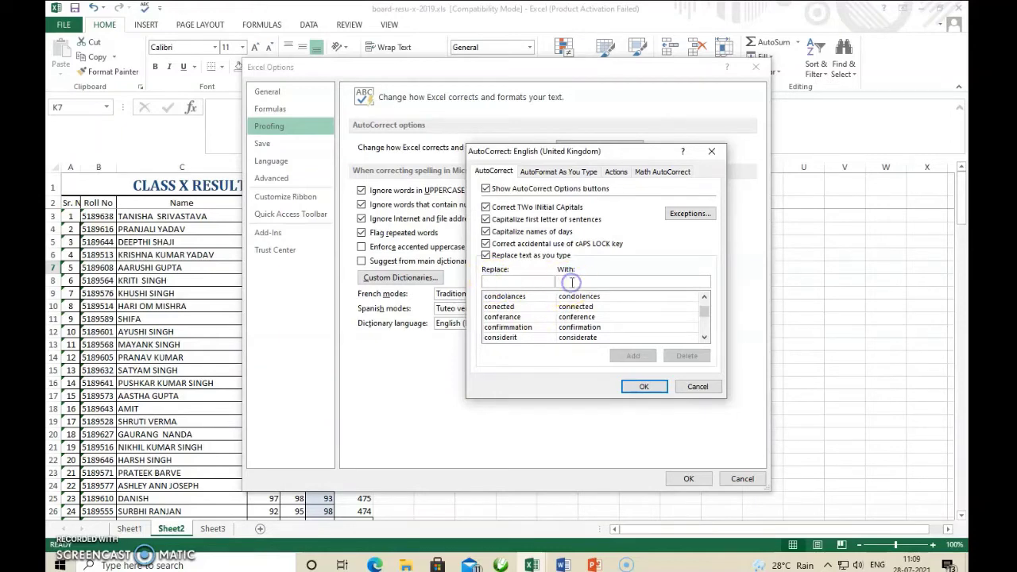
{"action": "left_click", "coordinate": [645, 387]}
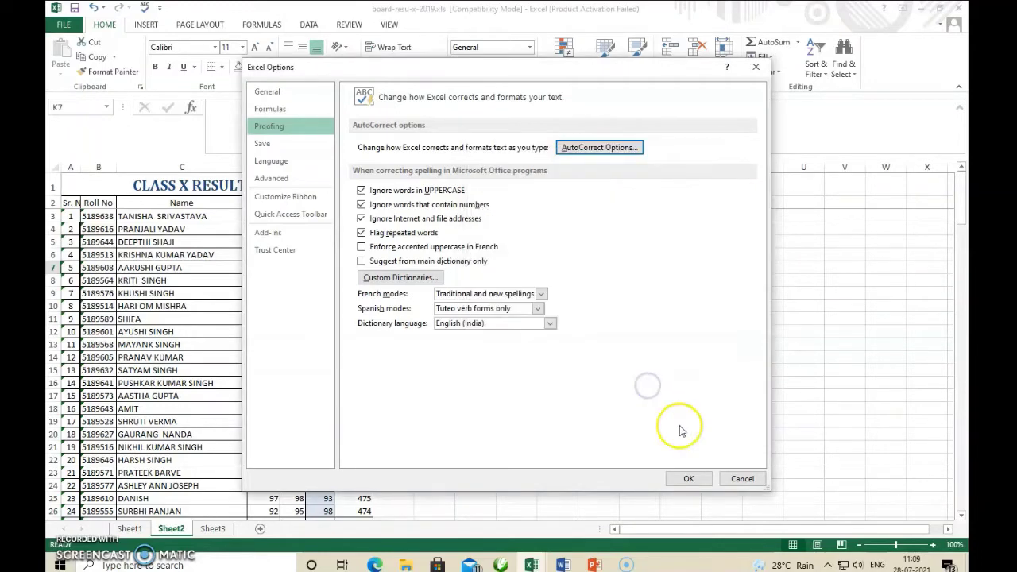
{"action": "left_click", "coordinate": [687, 475]}
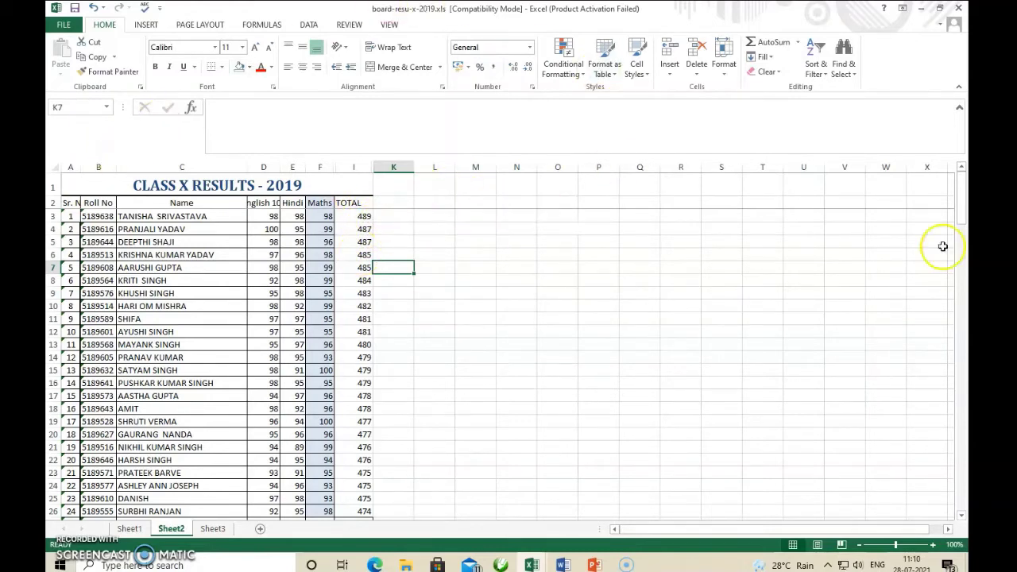
Step: Switch to EXCEL.pptx in PowerPoint, present the slides from AutoCorrect through Format Painter to Formulas and Functions, and return to Excel
{"action": "left_click", "coordinate": [594, 565]}
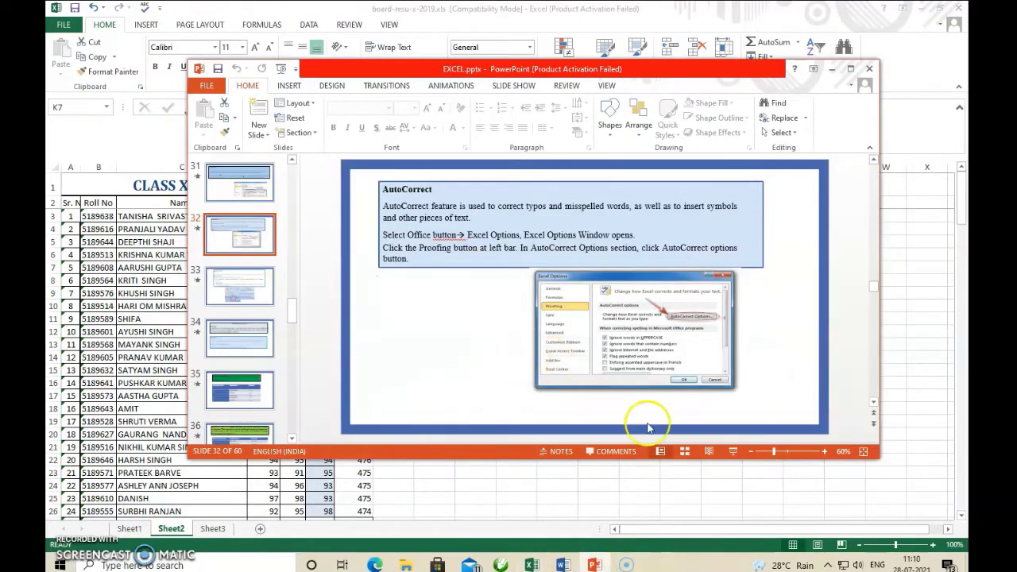
{"action": "left_click", "coordinate": [732, 453]}
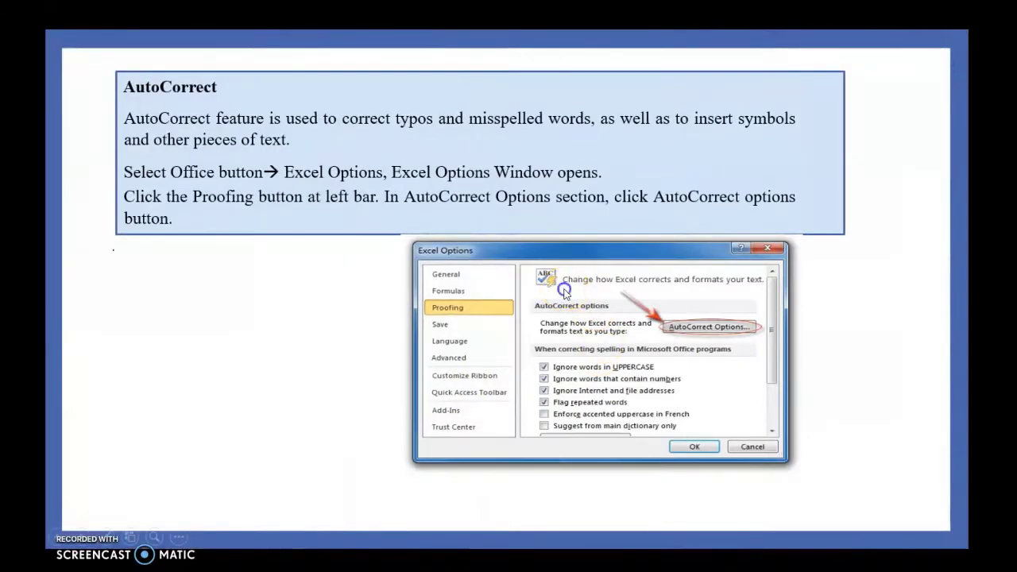
{"action": "left_click", "coordinate": [565, 293]}
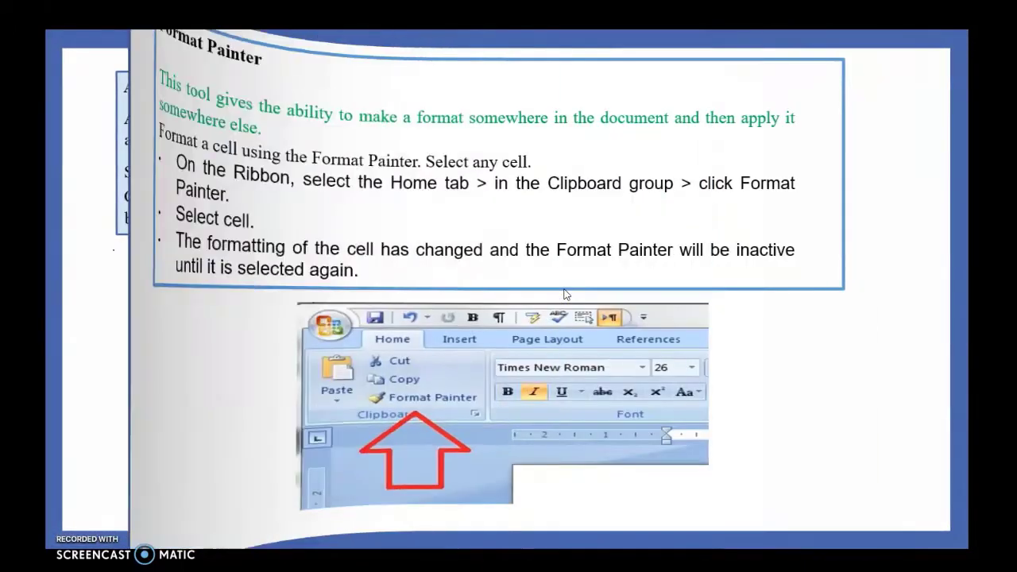
{"action": "left_click", "coordinate": [564, 292]}
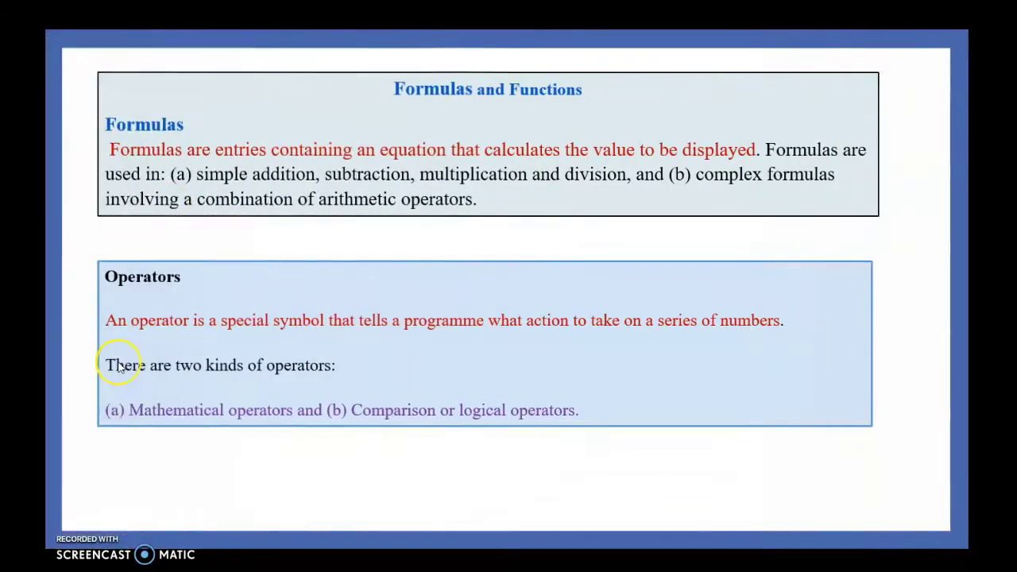
{"action": "left_click", "coordinate": [57, 539]}
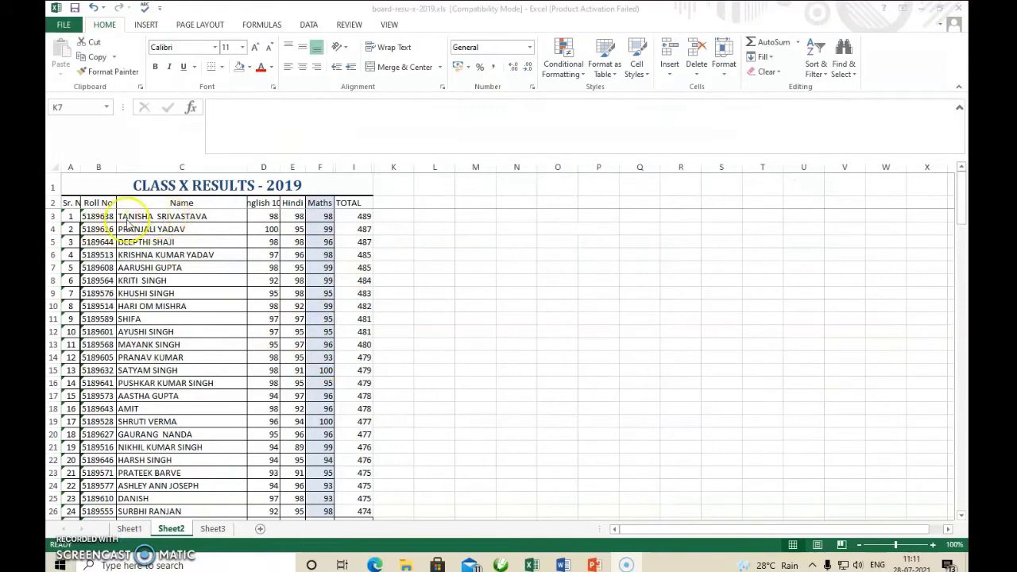
Step: Make the first student's name in C3 bold and set its font to Bookman Old Style
{"action": "left_click", "coordinate": [143, 216]}
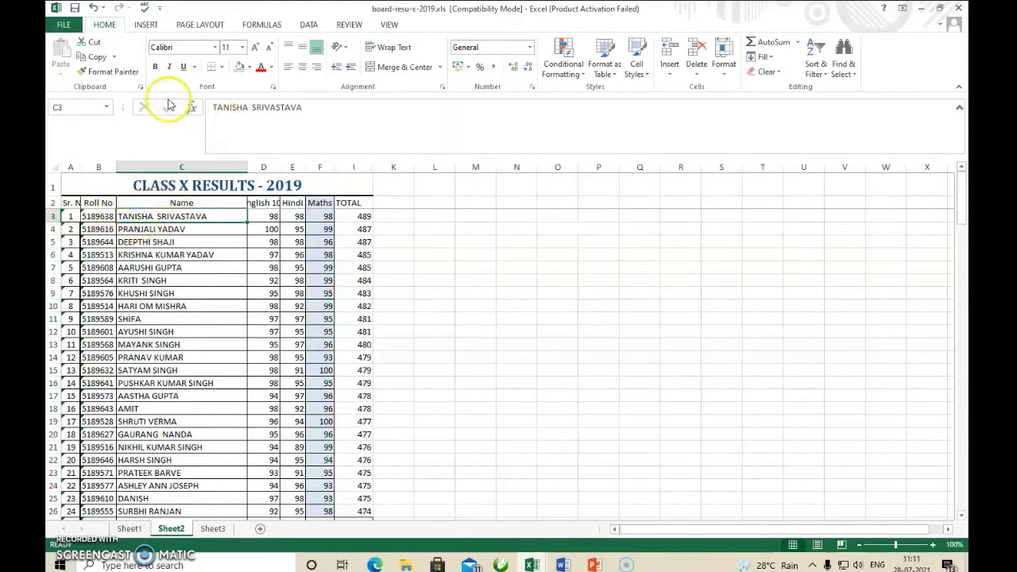
{"action": "left_click", "coordinate": [216, 48]}
{"action": "scroll", "coordinate": [211, 113], "scroll_direction": "down", "scroll_amount": 5}
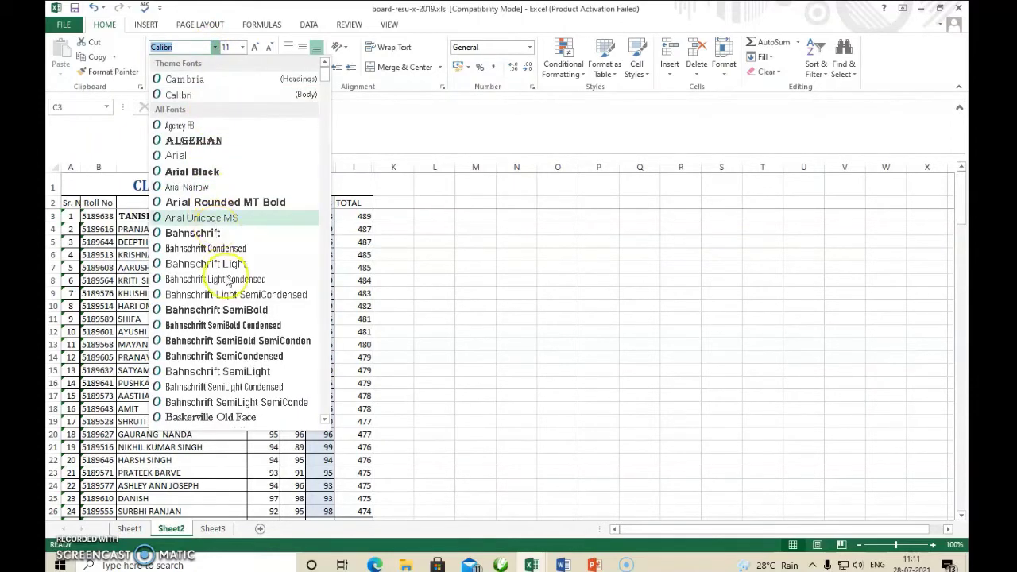
{"action": "scroll", "coordinate": [229, 306], "scroll_direction": "down", "scroll_amount": 2}
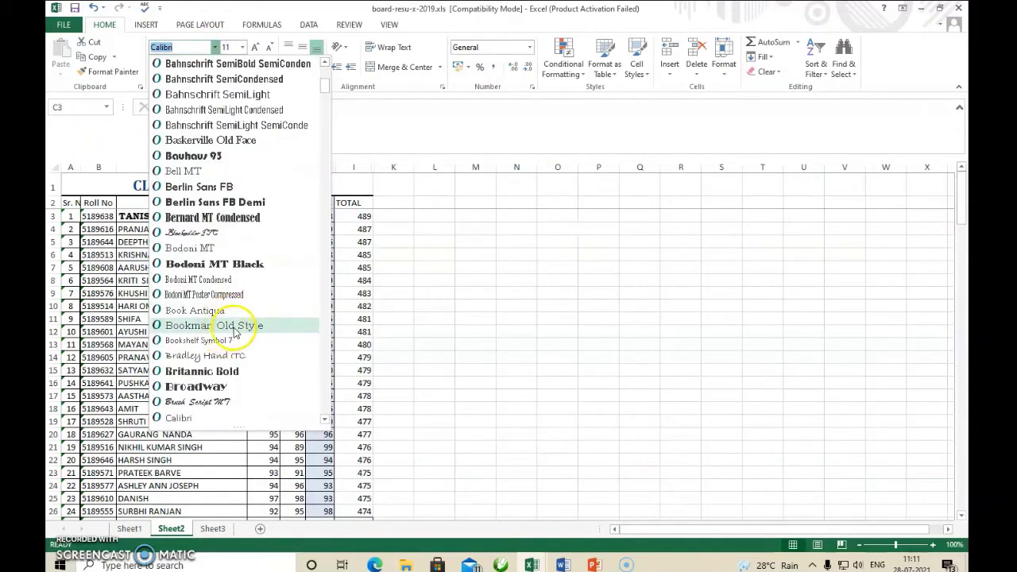
{"action": "left_click", "coordinate": [232, 324]}
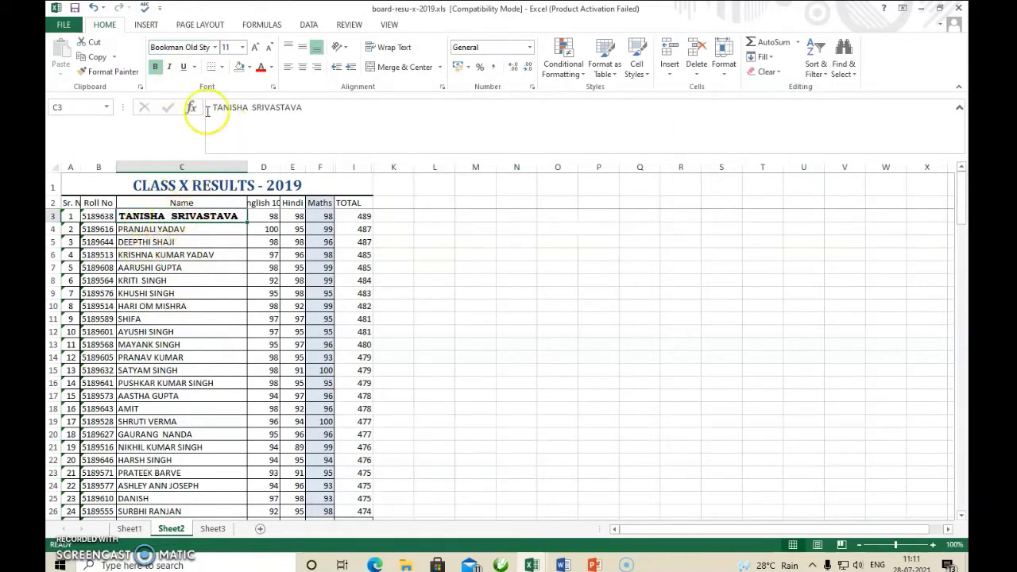
Step: Set the font size of C3 to 14 and widen column C to fit the enlarged name
{"action": "left_click", "coordinate": [242, 47]}
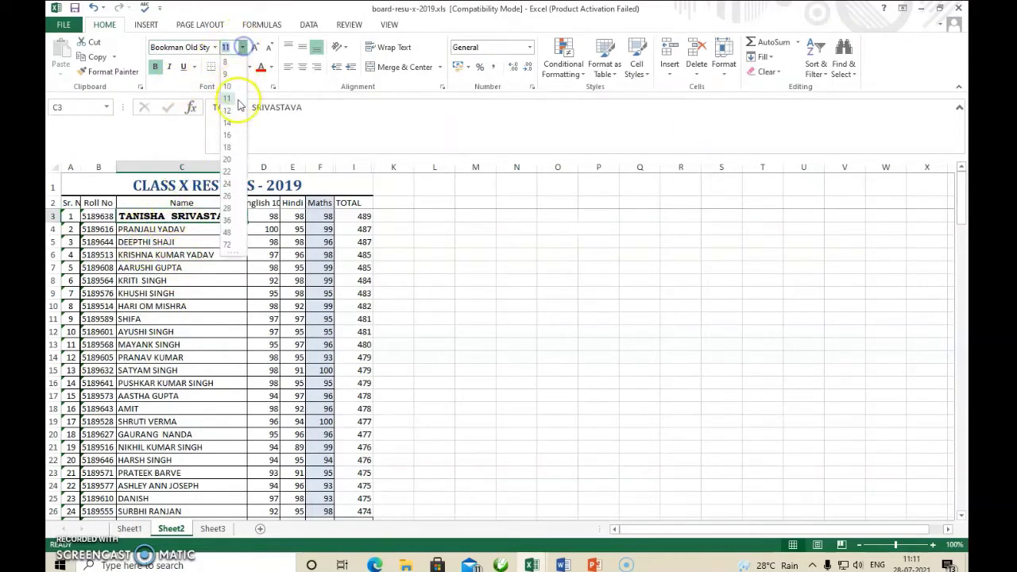
{"action": "left_click", "coordinate": [230, 124]}
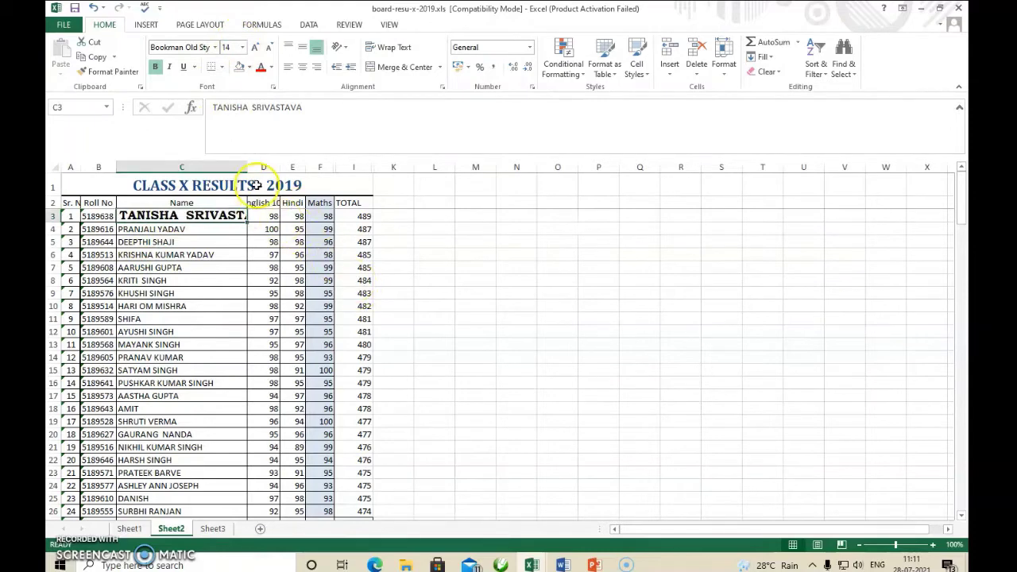
{"action": "left_click_drag", "start_coordinate": [247, 168], "coordinate": [292, 167]}
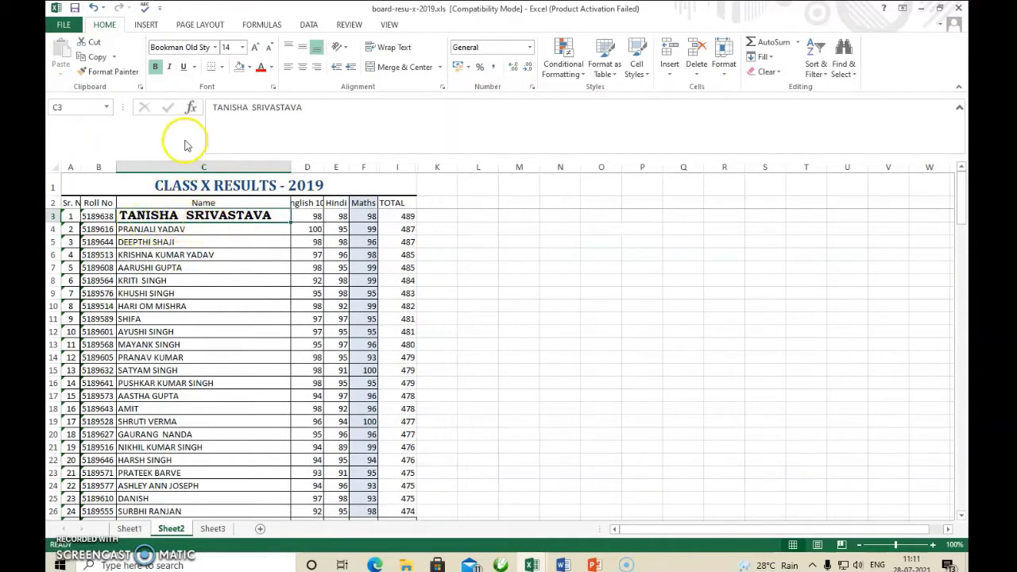
Step: Change the font colour of the name in C3 to standard red
{"action": "left_click", "coordinate": [271, 69]}
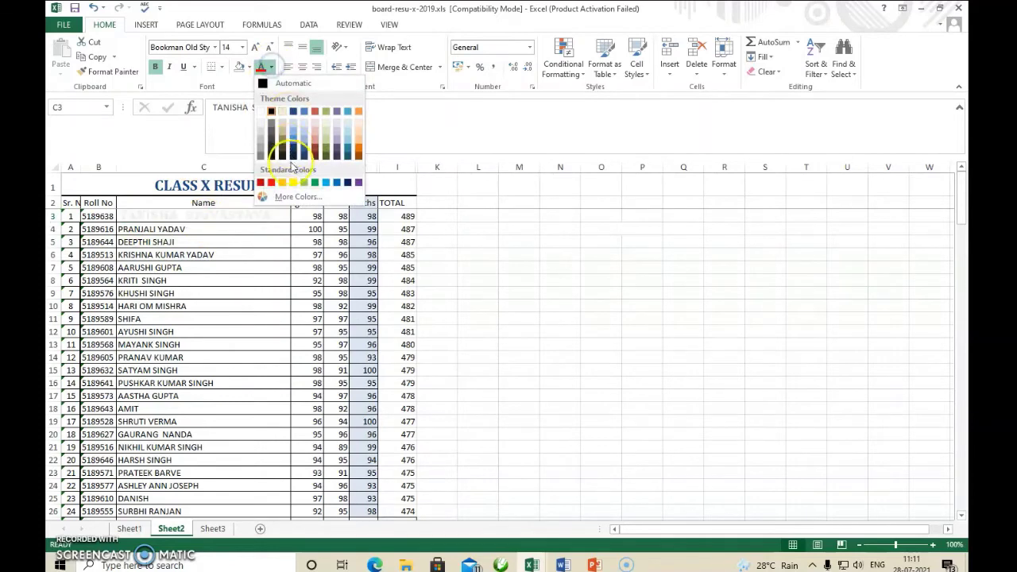
{"action": "left_click", "coordinate": [273, 182]}
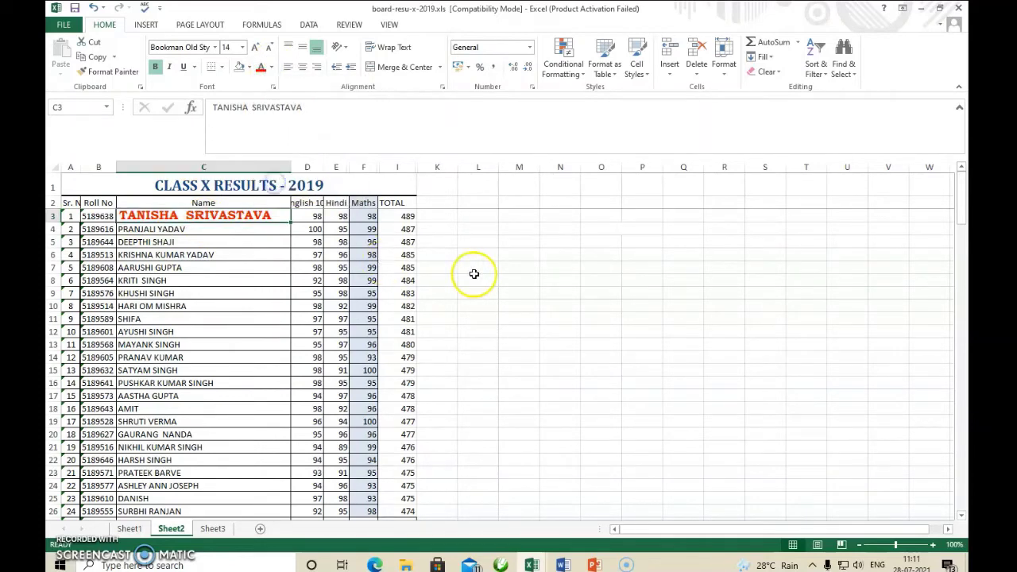
{"action": "left_click", "coordinate": [477, 279]}
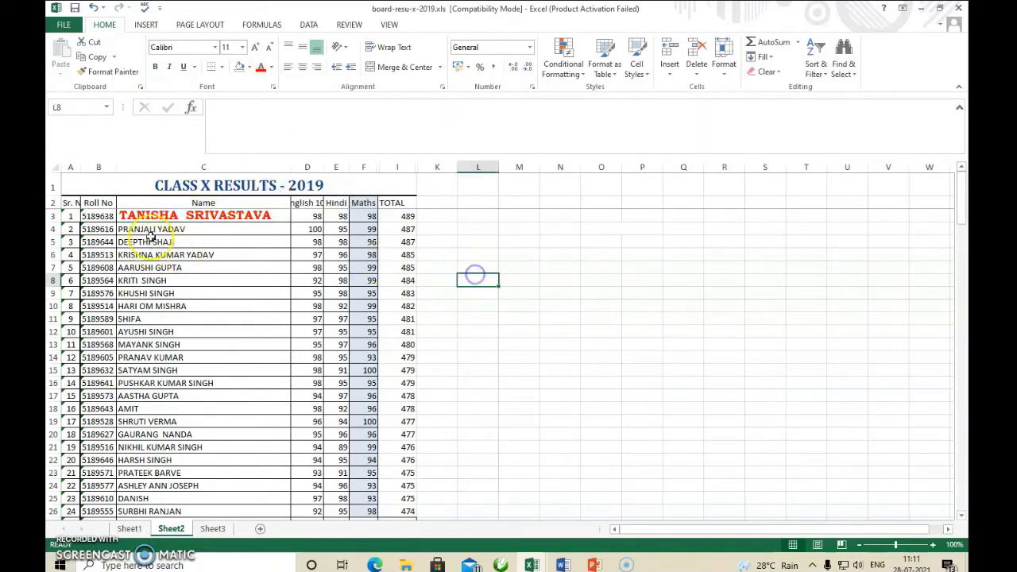
Step: Copy the formatting of C3 with Format Painter onto the student names below it, from C4 downward
{"action": "left_click", "coordinate": [193, 229]}
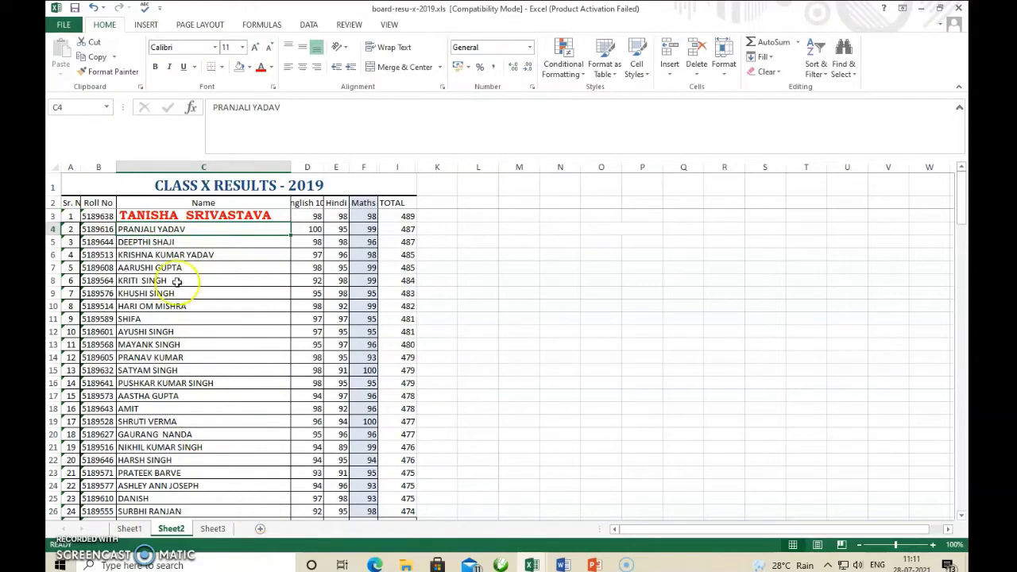
{"action": "left_click", "coordinate": [126, 215]}
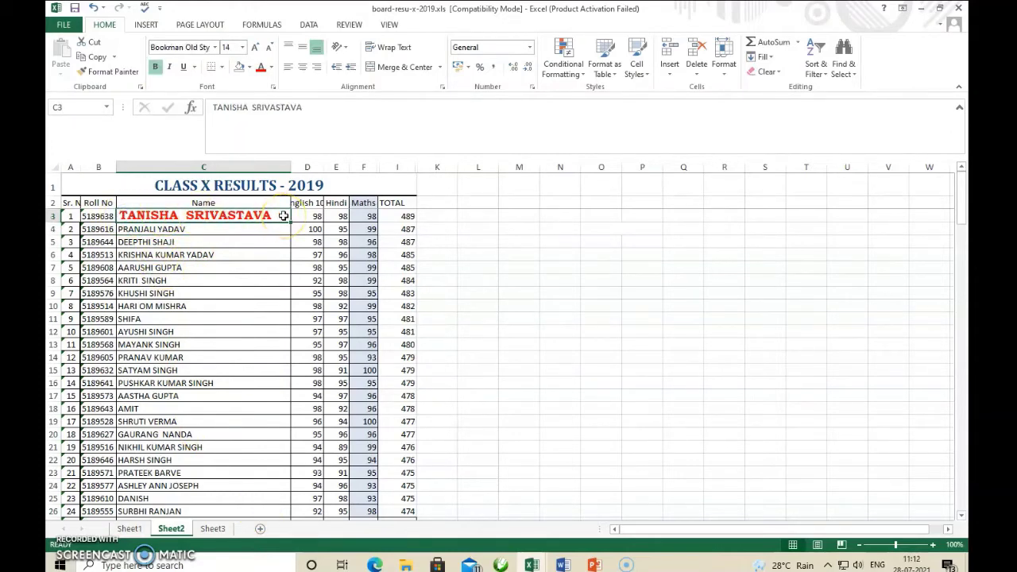
{"action": "left_click", "coordinate": [114, 72]}
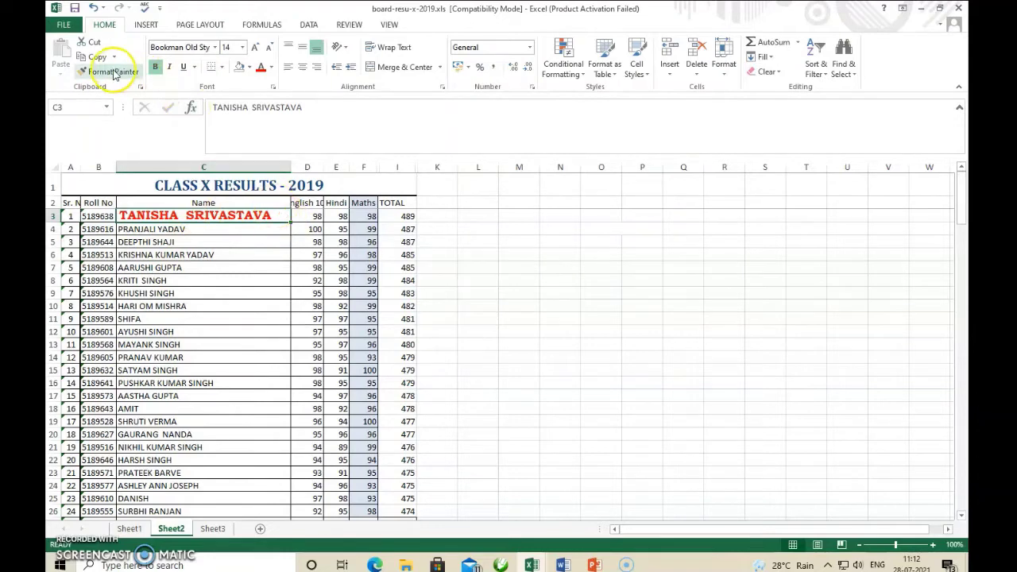
{"action": "left_click", "coordinate": [113, 72]}
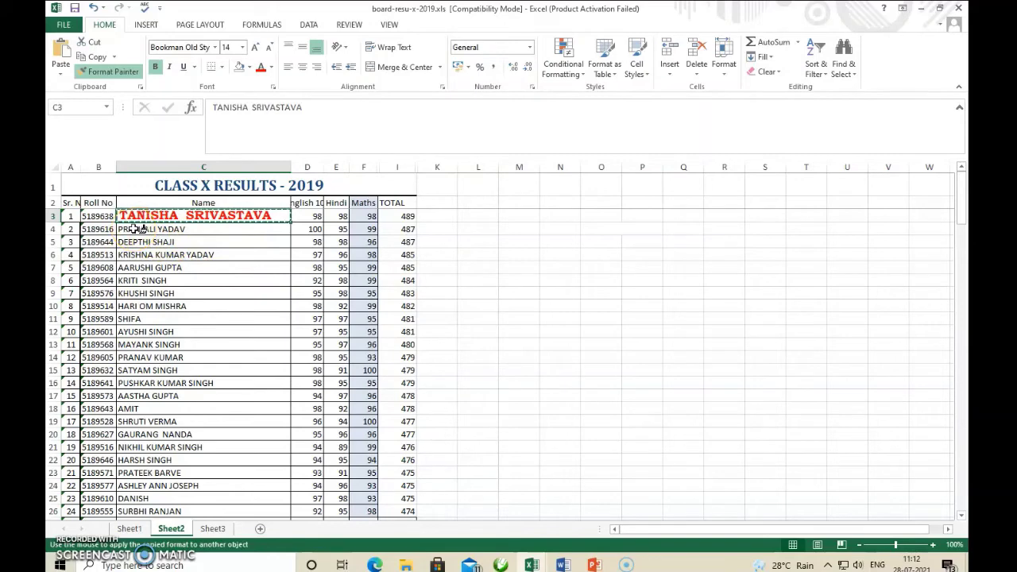
{"action": "mouse_move", "coordinate": [137, 229]}
{"action": "left_mouse_down"}
{"action": "mouse_move", "coordinate": [199, 249]}
{"action": "mouse_move", "coordinate": [211, 512]}
{"action": "left_mouse_up"}
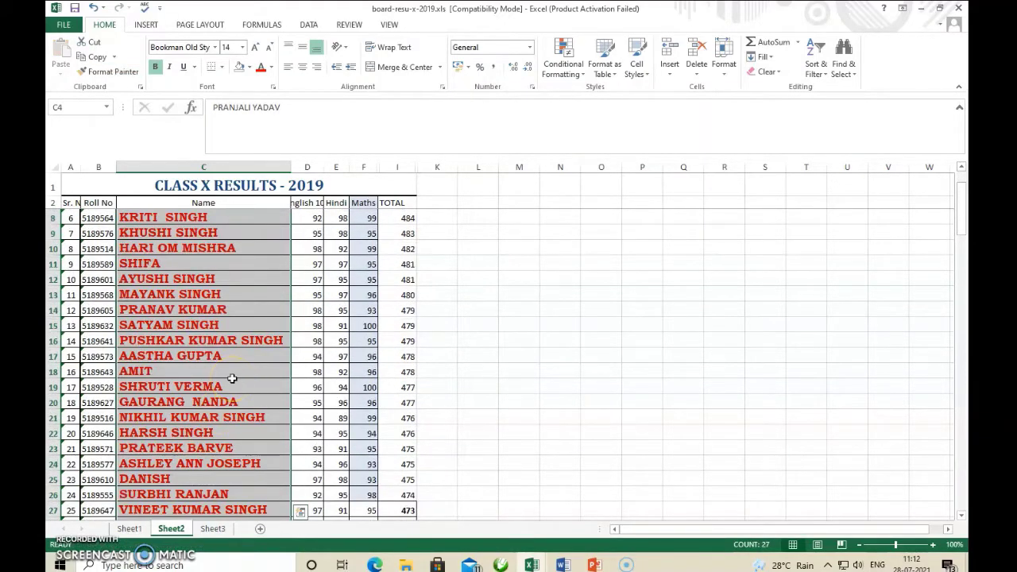
{"action": "scroll", "coordinate": [238, 356], "scroll_direction": "up", "scroll_amount": 2}
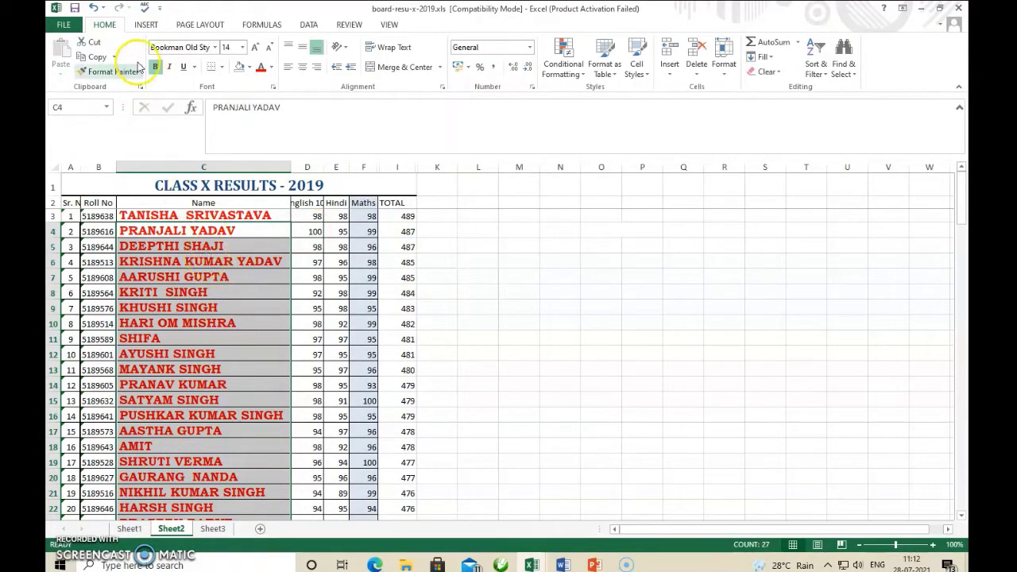
Step: Undo the copied name formatting, the column C widening, and the font colour, size and typeface changes in C3
{"action": "left_click", "coordinate": [93, 8]}
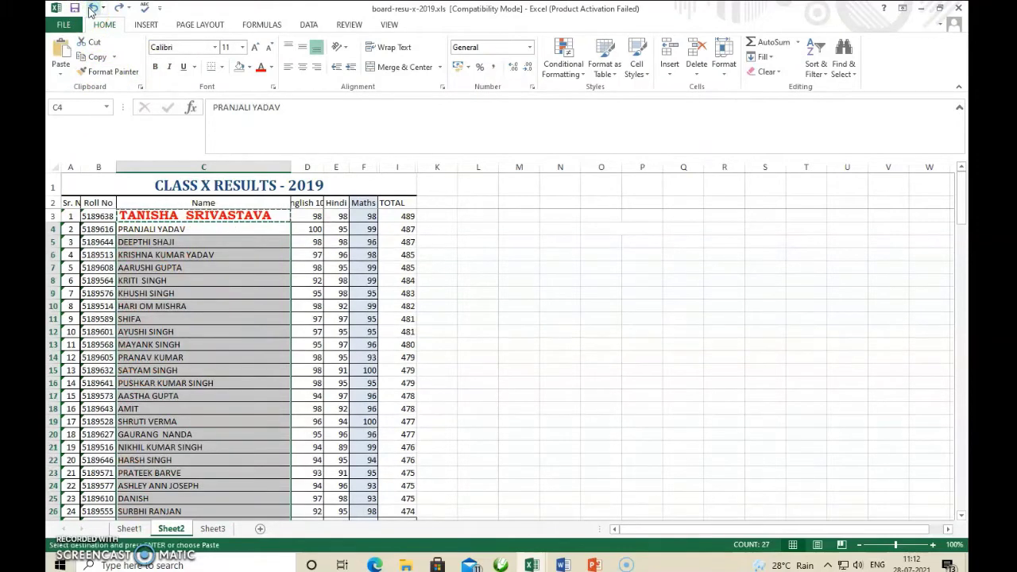
{"action": "left_click", "coordinate": [93, 8]}
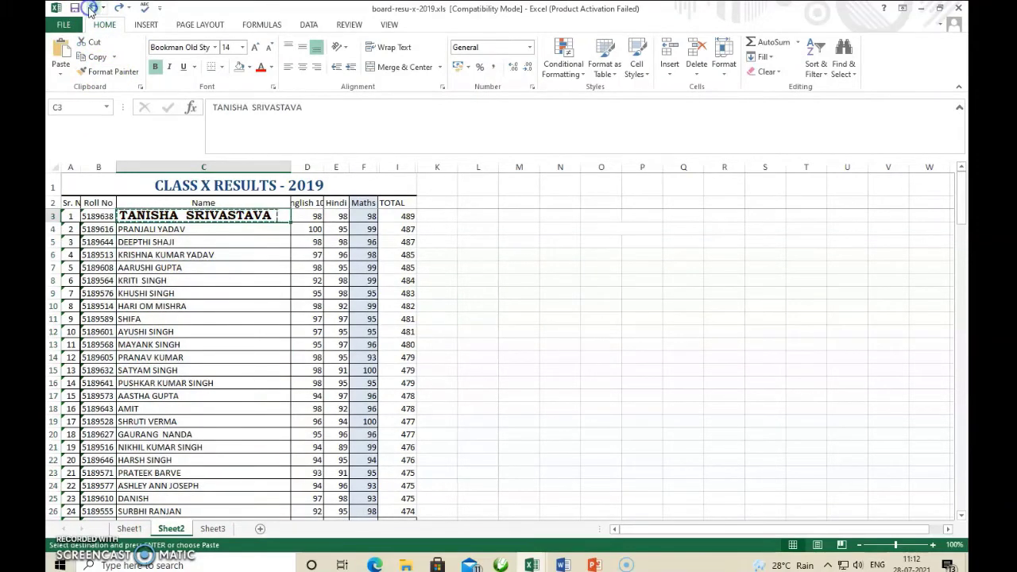
{"action": "left_click", "coordinate": [93, 8]}
{"action": "left_click", "coordinate": [93, 9]}
{"action": "left_click", "coordinate": [91, 9]}
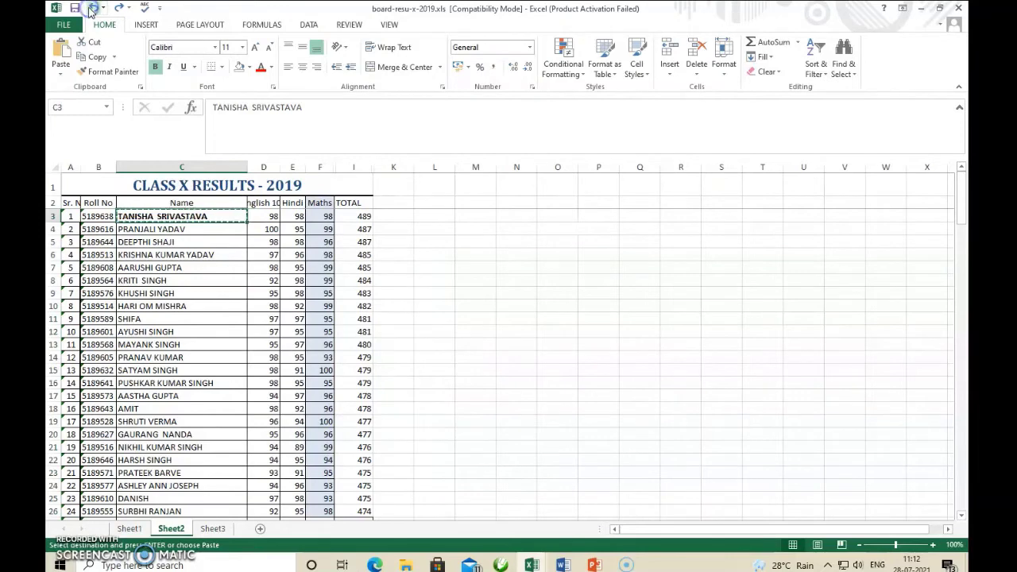
Step: Apply the Number format to the first student's total in I3
{"action": "left_click", "coordinate": [364, 217]}
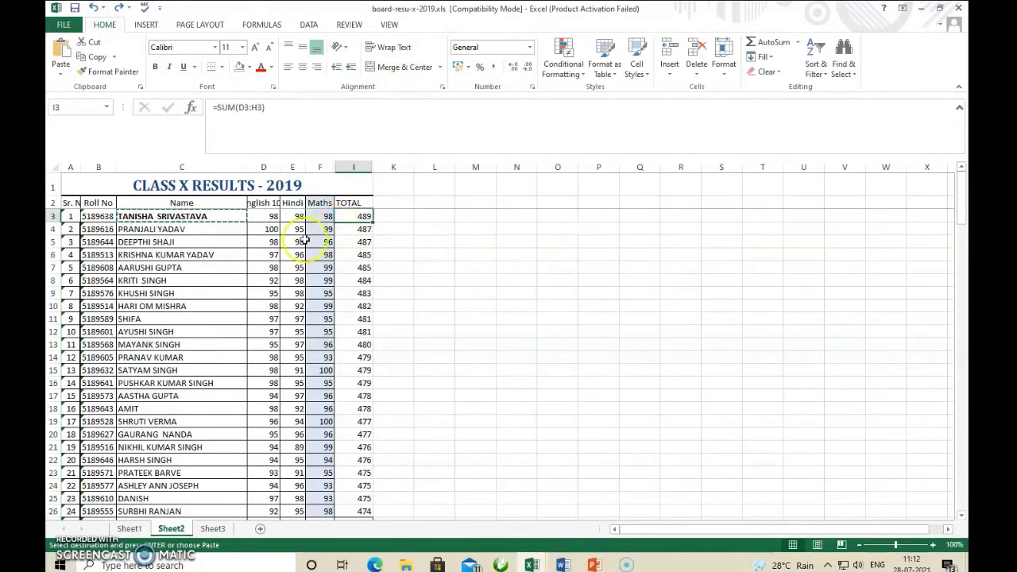
{"action": "left_click", "coordinate": [530, 71]}
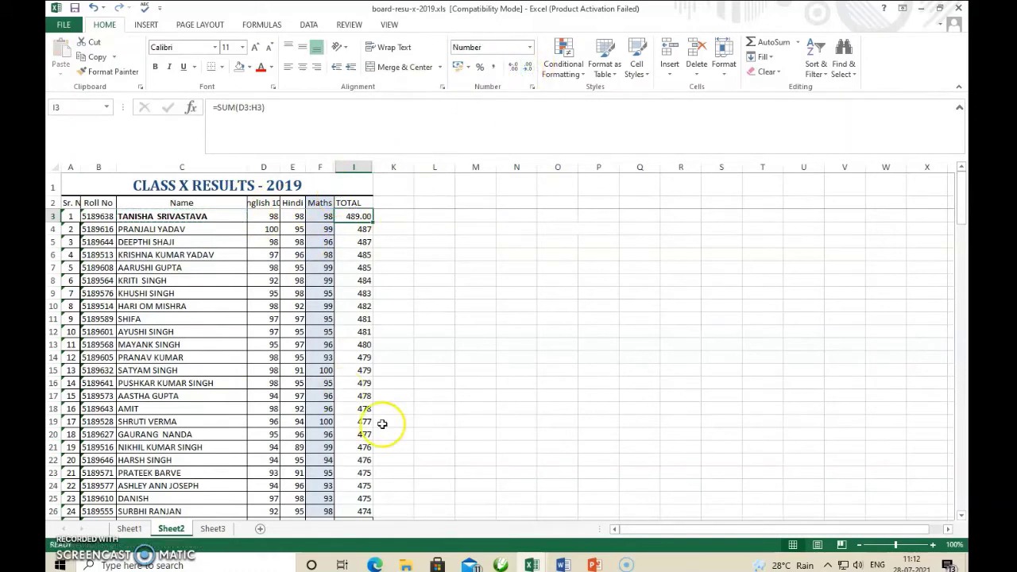
Step: Apply the Number format to the second student's total in I4
{"action": "left_click", "coordinate": [398, 293]}
{"action": "left_click", "coordinate": [364, 229]}
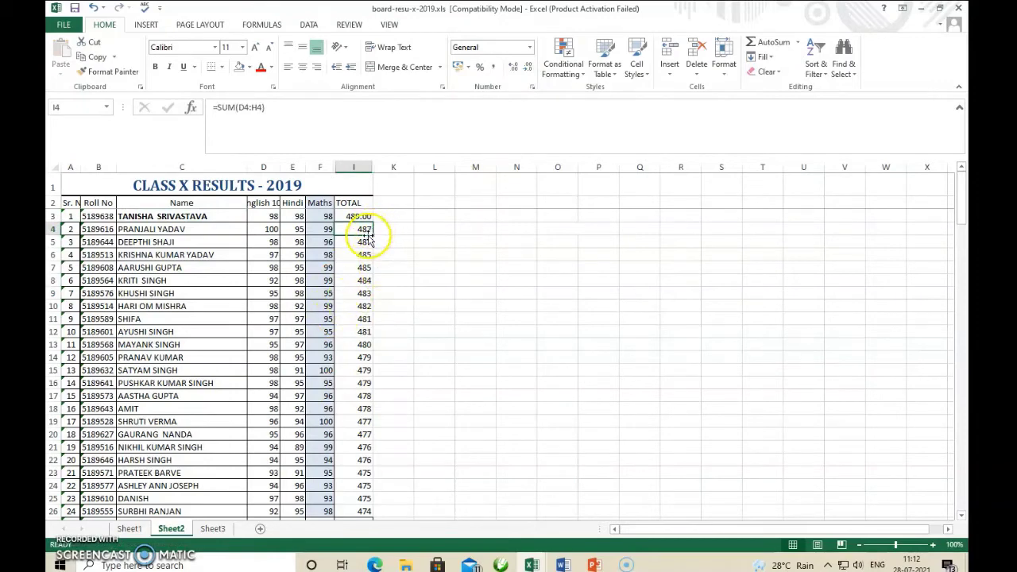
{"action": "left_click", "coordinate": [530, 68]}
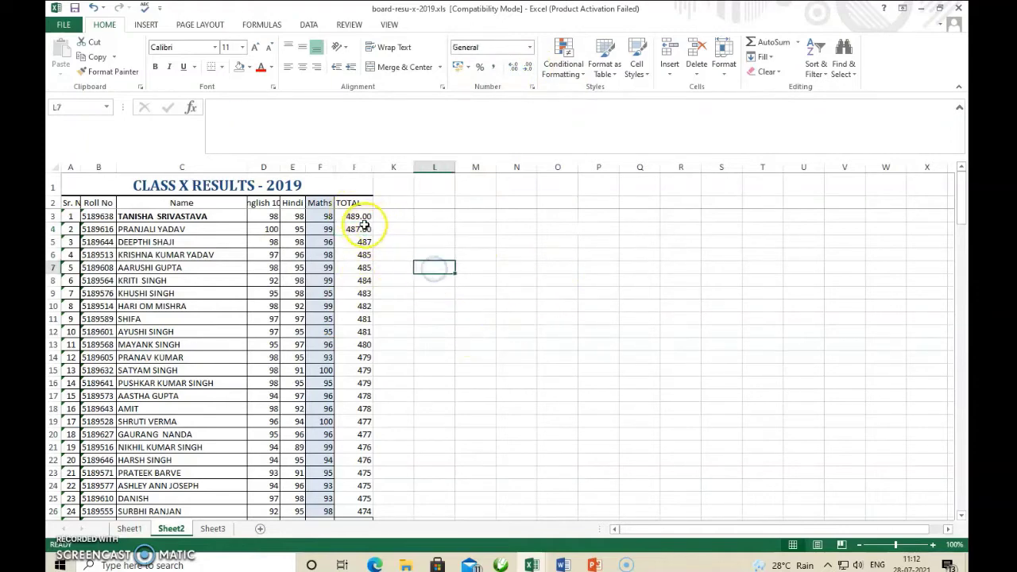
Step: Copy the number formatting of I3:I4 with Format Painter onto the totals below, from I5 to I27
{"action": "left_click", "coordinate": [360, 218]}
{"action": "left_click_drag", "start_coordinate": [362, 221], "coordinate": [359, 229]}
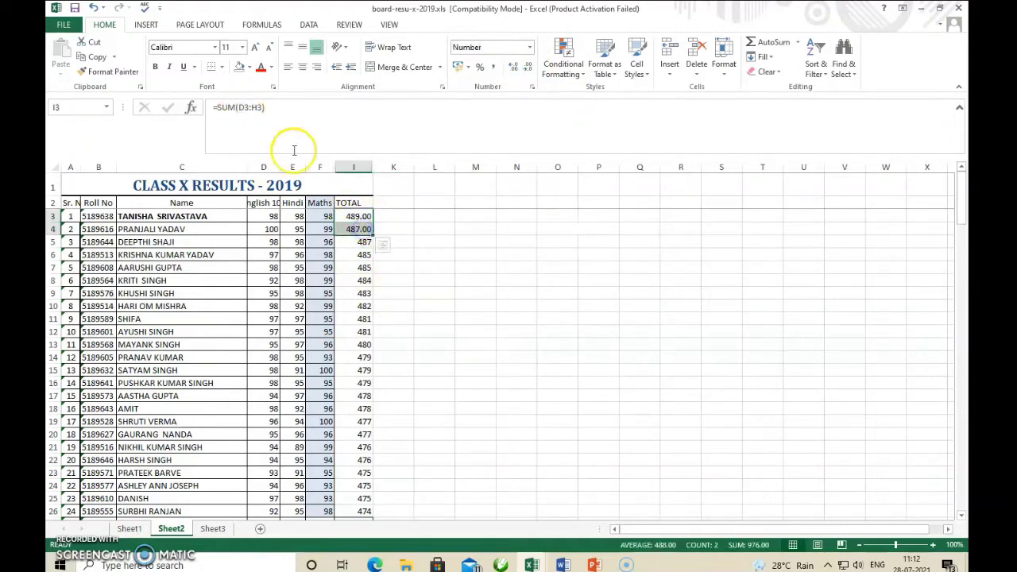
{"action": "left_click", "coordinate": [111, 71]}
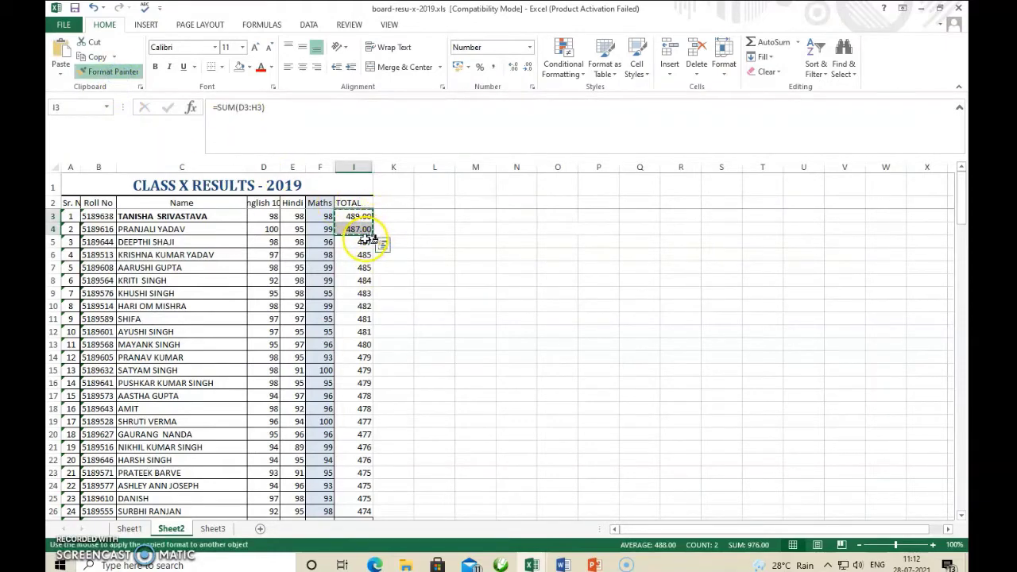
{"action": "left_click_drag", "start_coordinate": [367, 240], "coordinate": [364, 519]}
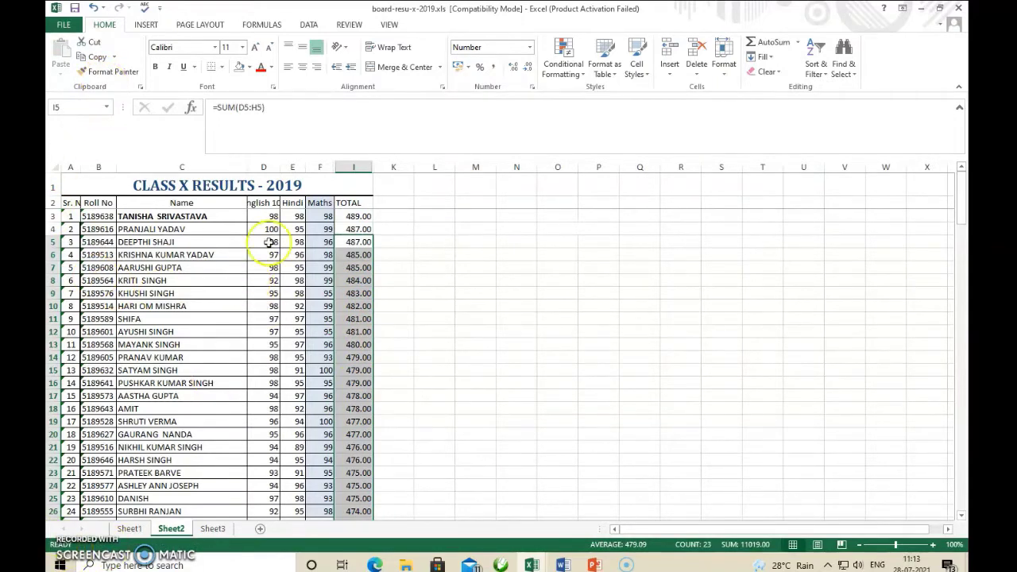
{"action": "left_click", "coordinate": [353, 216]}
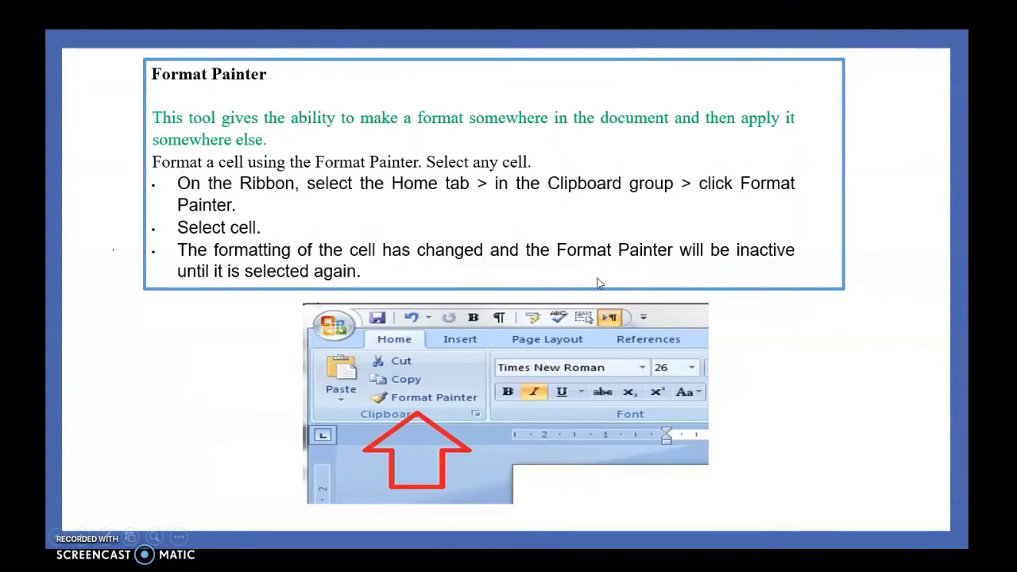
{"action": "left_click", "coordinate": [599, 284]}
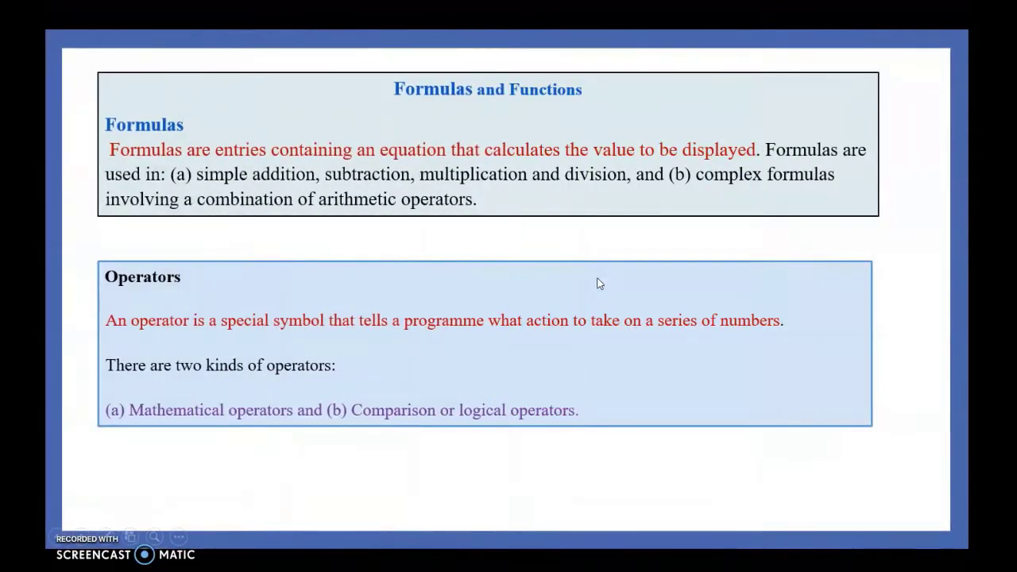
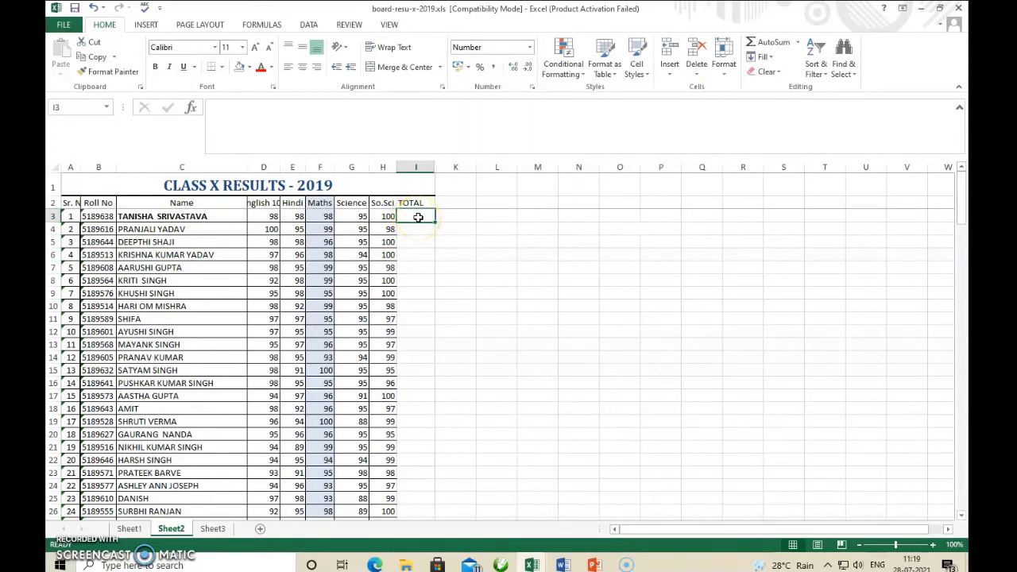
Step: Enter the formula =D3+E3+F3+G3+H3 in I3 to total the first student's marks
{"action": "type", "text": "="}
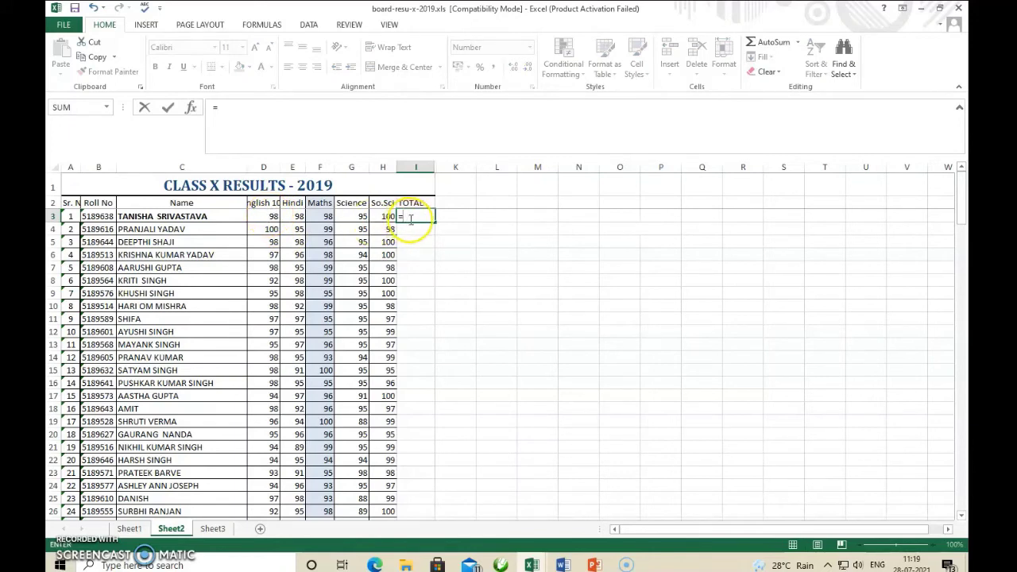
{"action": "left_click", "coordinate": [275, 217]}
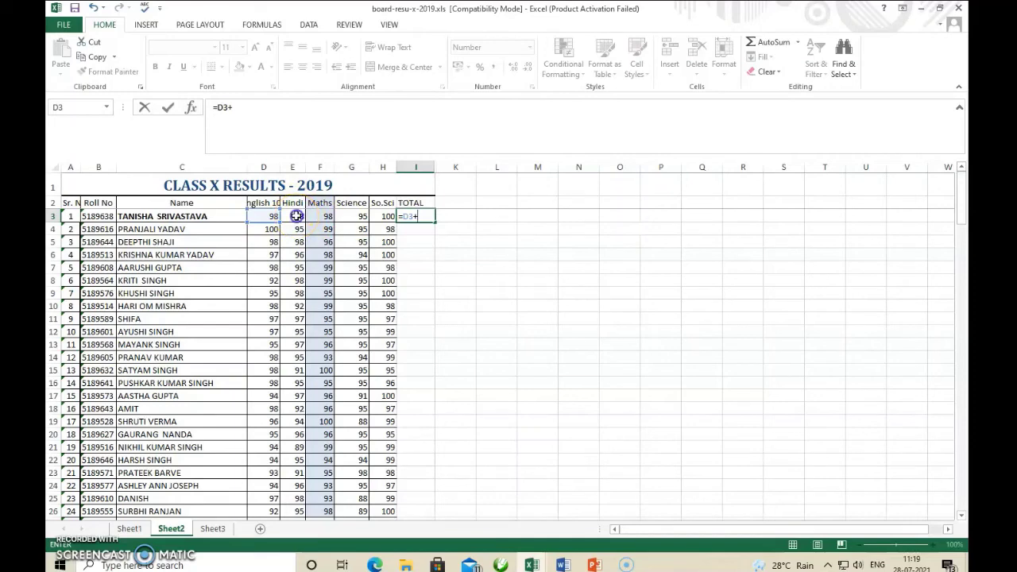
{"action": "left_click", "coordinate": [296, 216]}
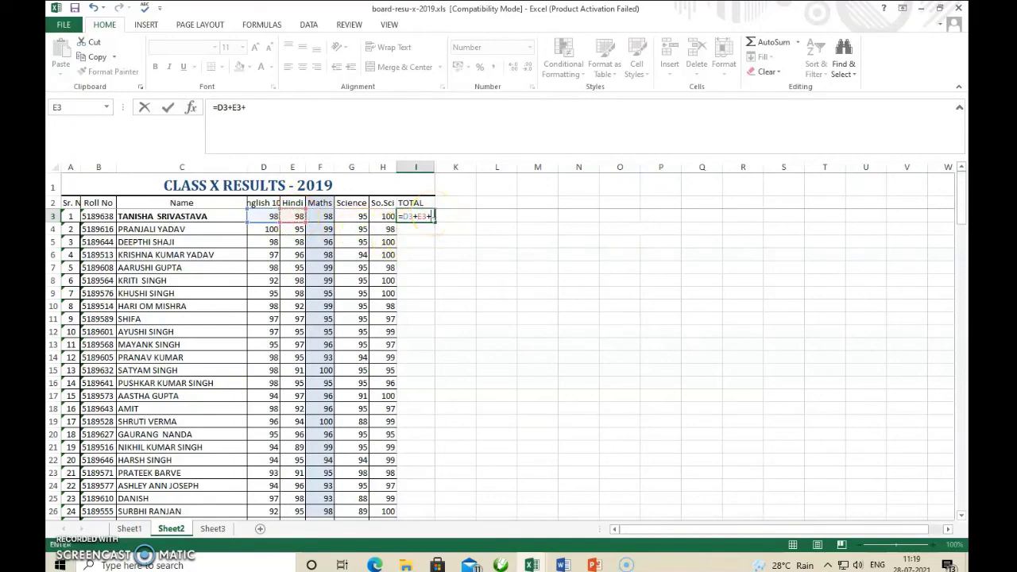
{"action": "left_click", "coordinate": [325, 215]}
{"action": "left_click", "coordinate": [356, 215]}
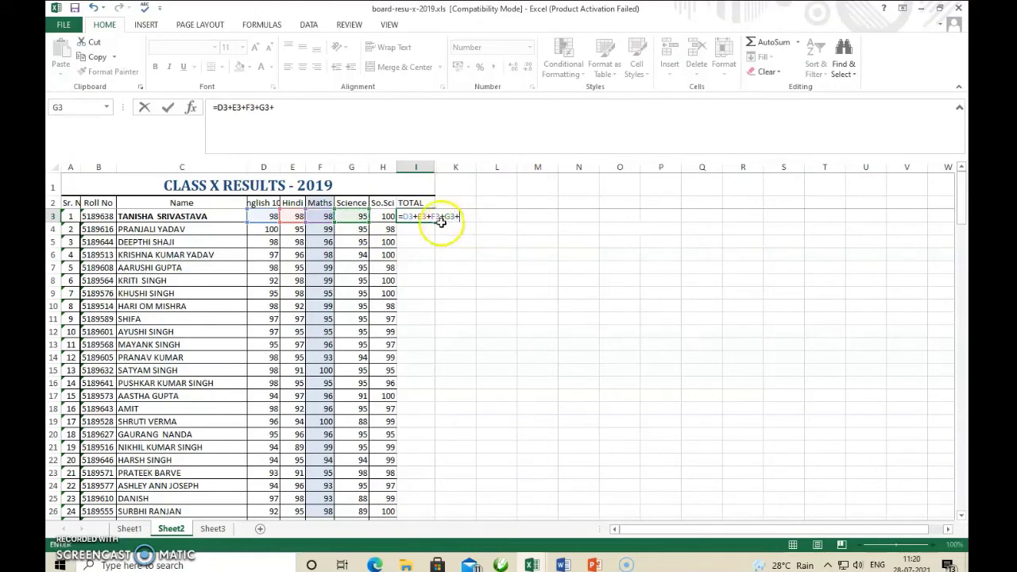
{"action": "left_click", "coordinate": [386, 217]}
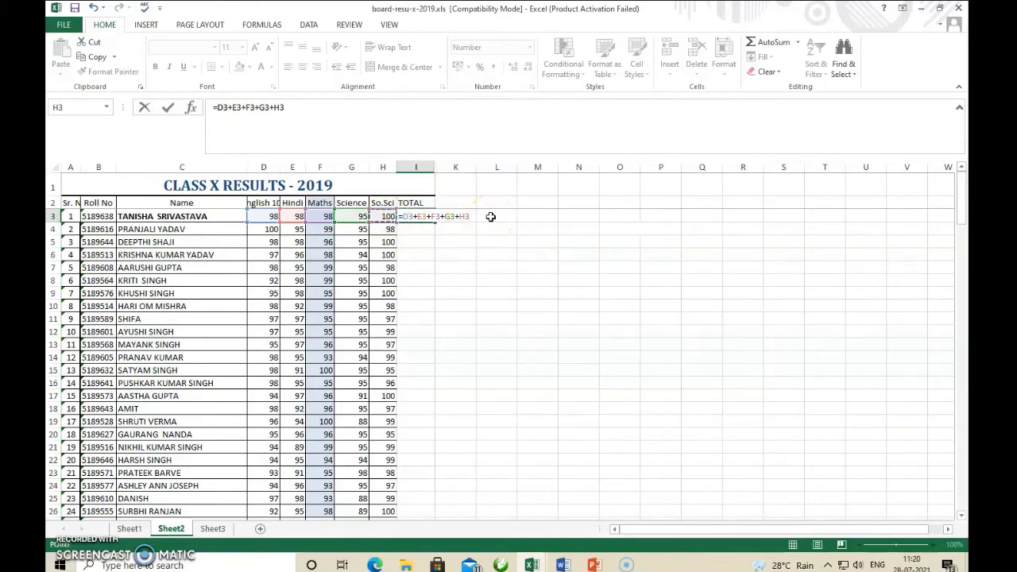
{"action": "key", "text": "Return"}
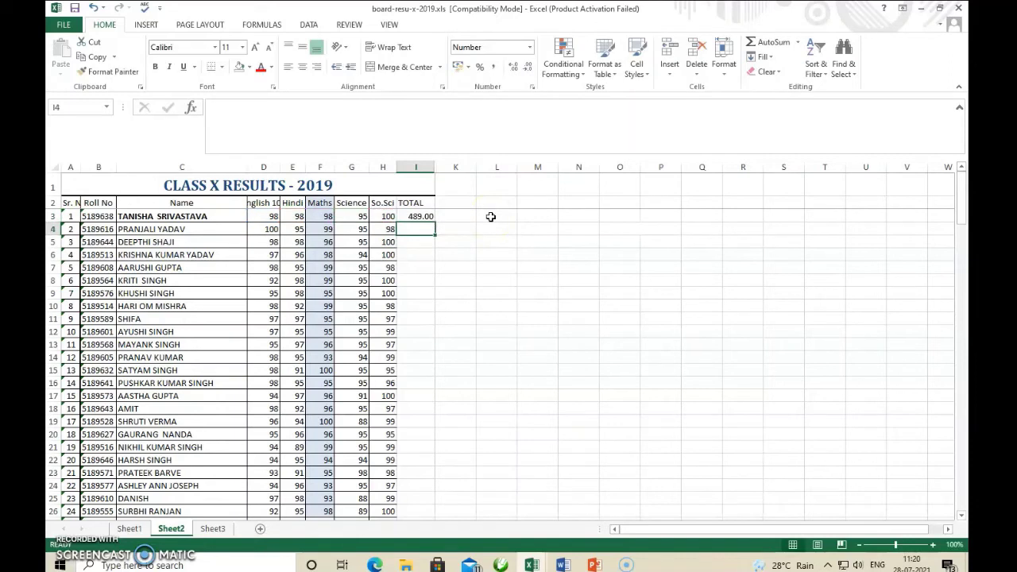
Step: Fill the addition formula from I3 down the TOTAL column to I26
{"action": "left_click", "coordinate": [416, 217]}
{"action": "left_click", "coordinate": [412, 217]}
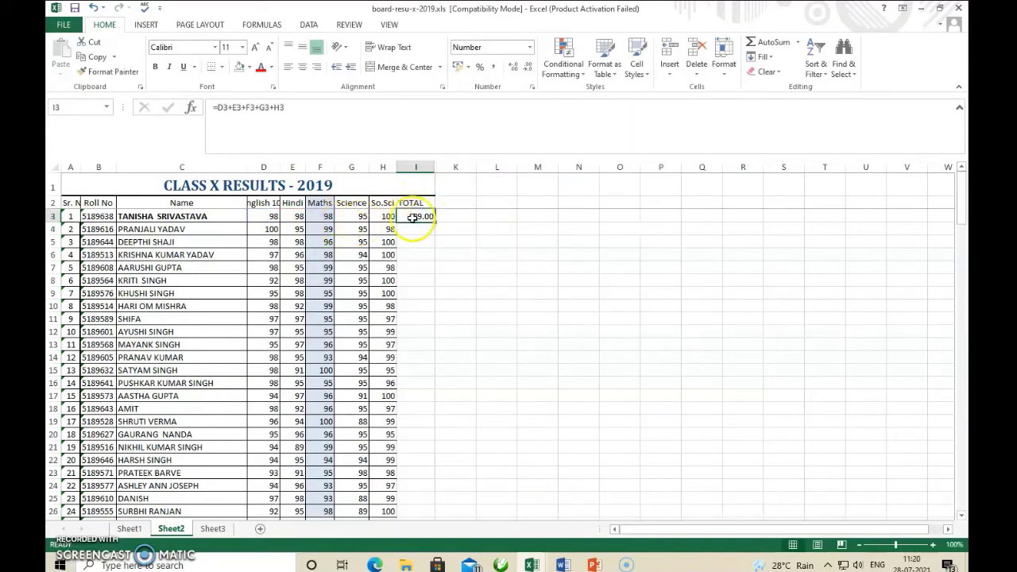
{"action": "left_click", "coordinate": [427, 218]}
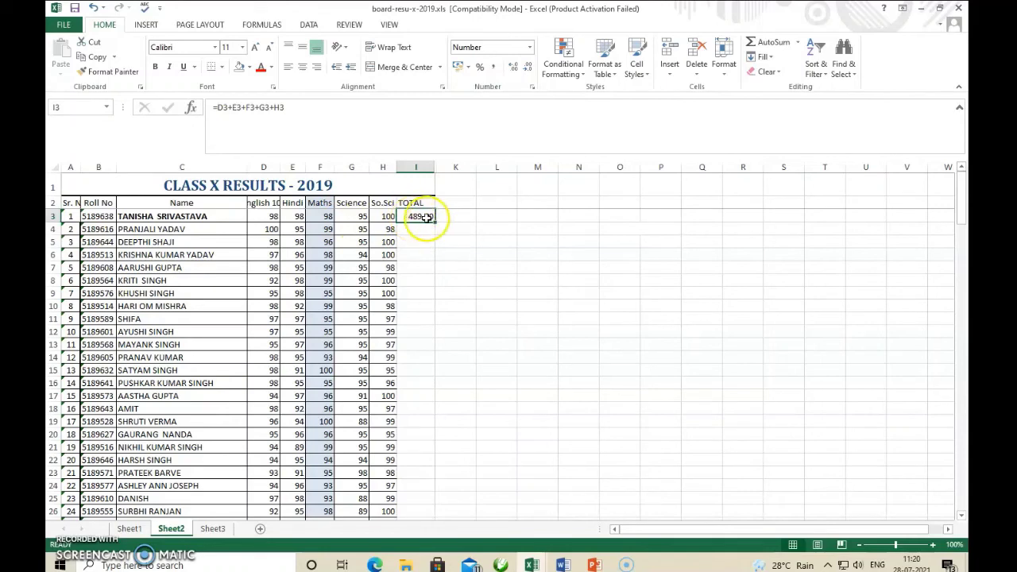
{"action": "left_click", "coordinate": [409, 217]}
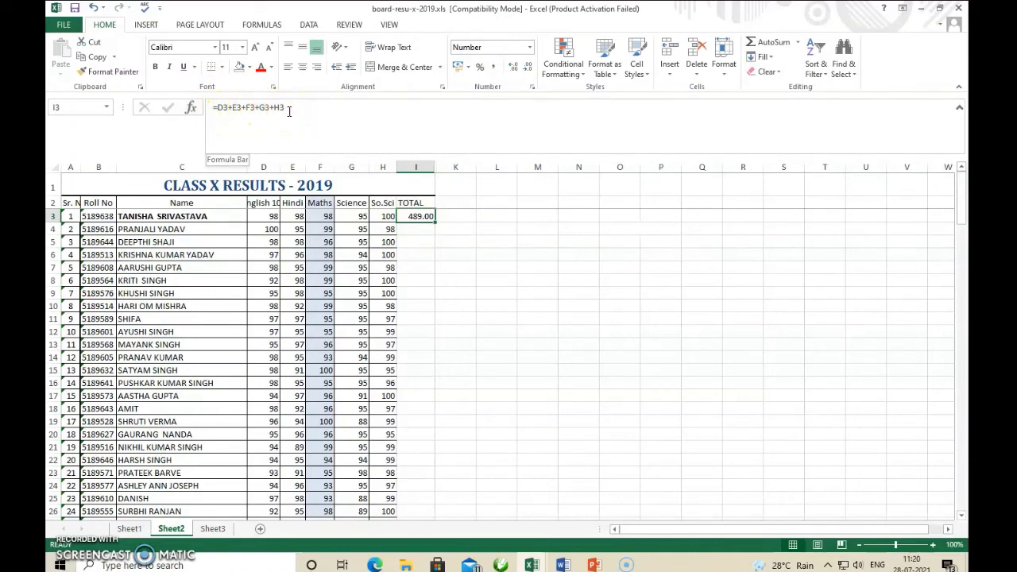
{"action": "left_click", "coordinate": [256, 107]}
{"action": "left_click", "coordinate": [417, 216]}
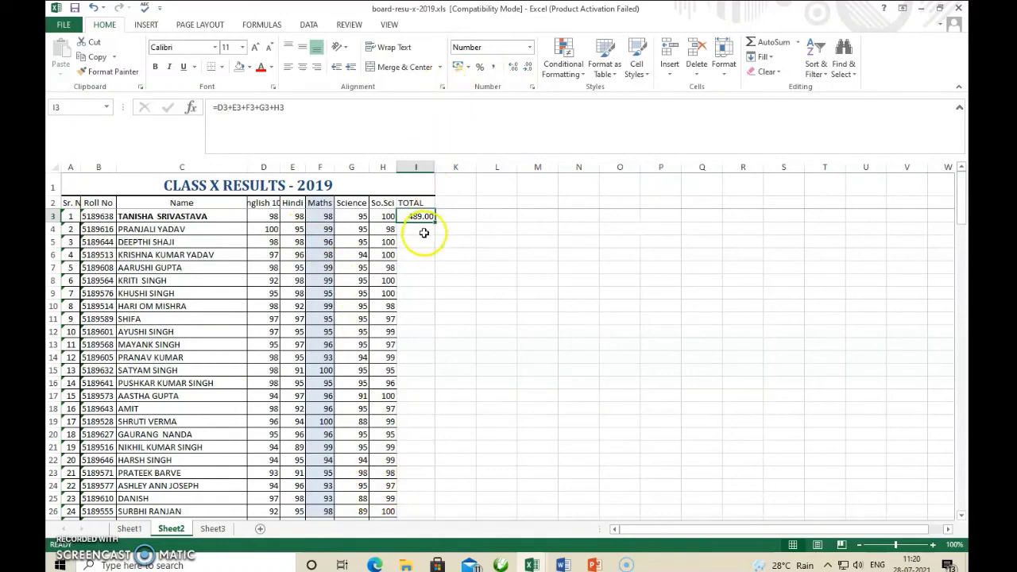
{"action": "left_click_drag", "start_coordinate": [436, 221], "coordinate": [421, 457]}
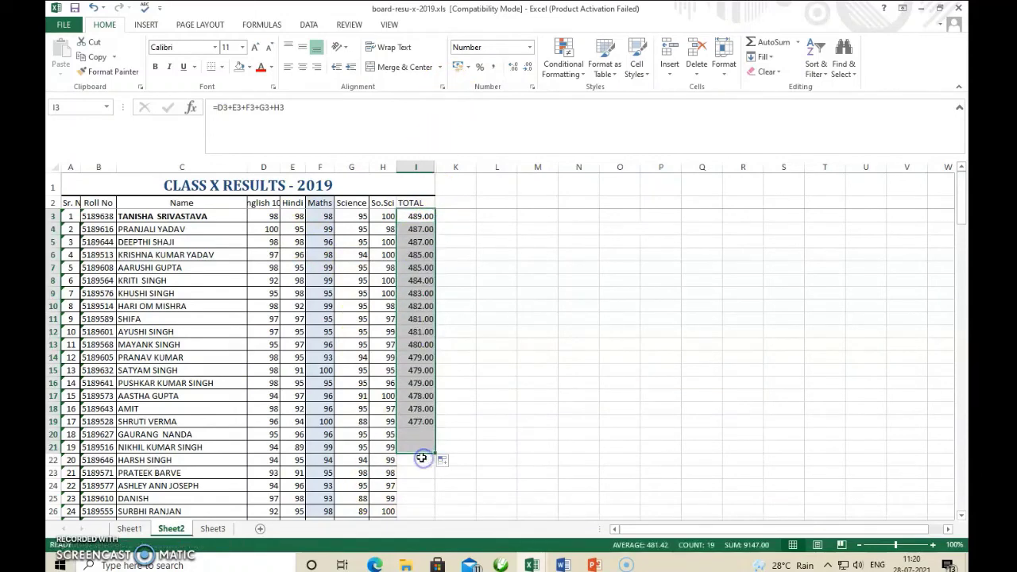
{"action": "scroll", "coordinate": [436, 328], "scroll_direction": "down", "scroll_amount": 2}
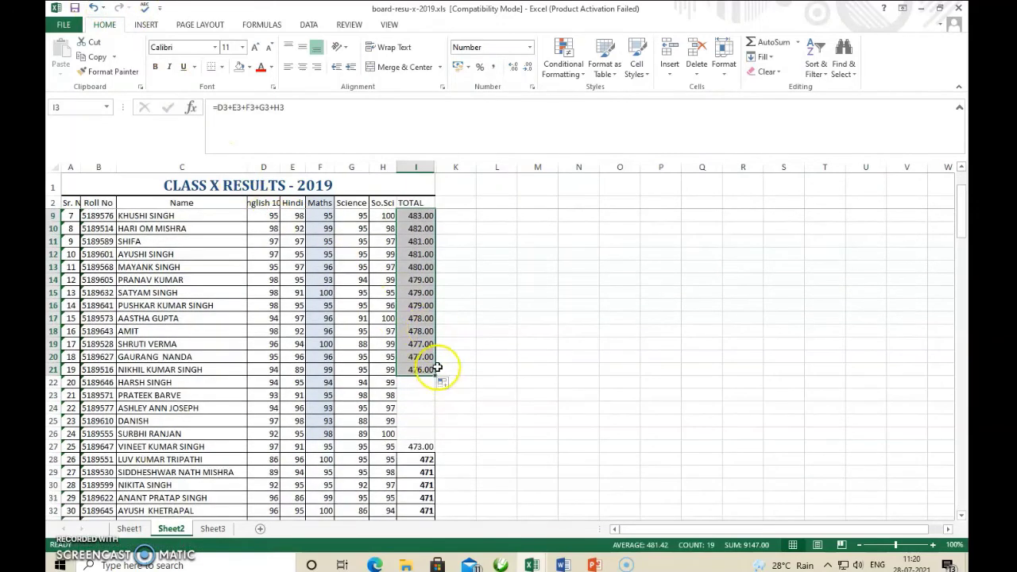
{"action": "left_click_drag", "start_coordinate": [435, 374], "coordinate": [436, 435]}
{"action": "scroll", "coordinate": [381, 354], "scroll_direction": "up", "scroll_amount": 2}
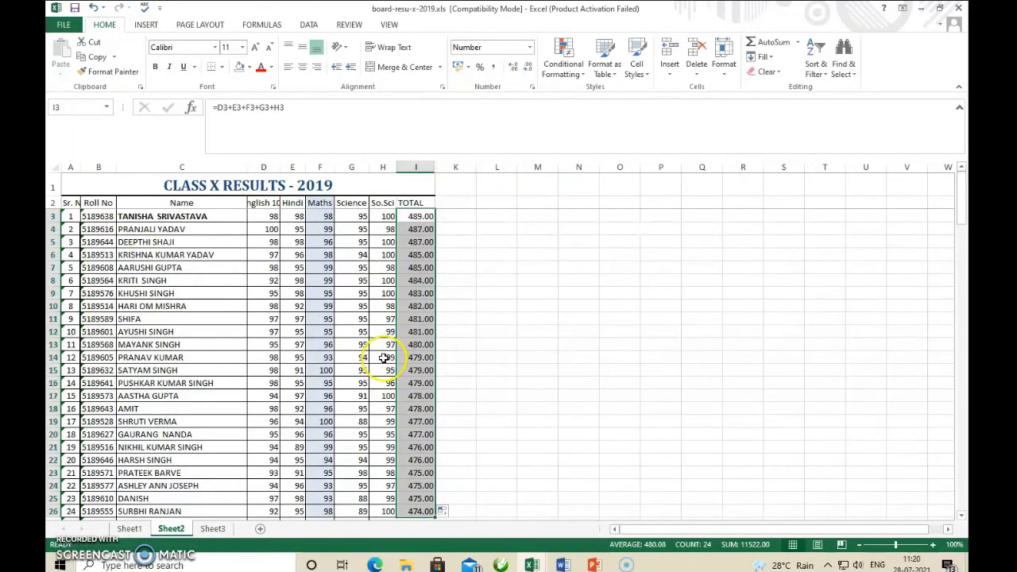
Step: Compare the addition formulas in I3 and I4 to check how the cell references change per row
{"action": "left_click", "coordinate": [423, 230]}
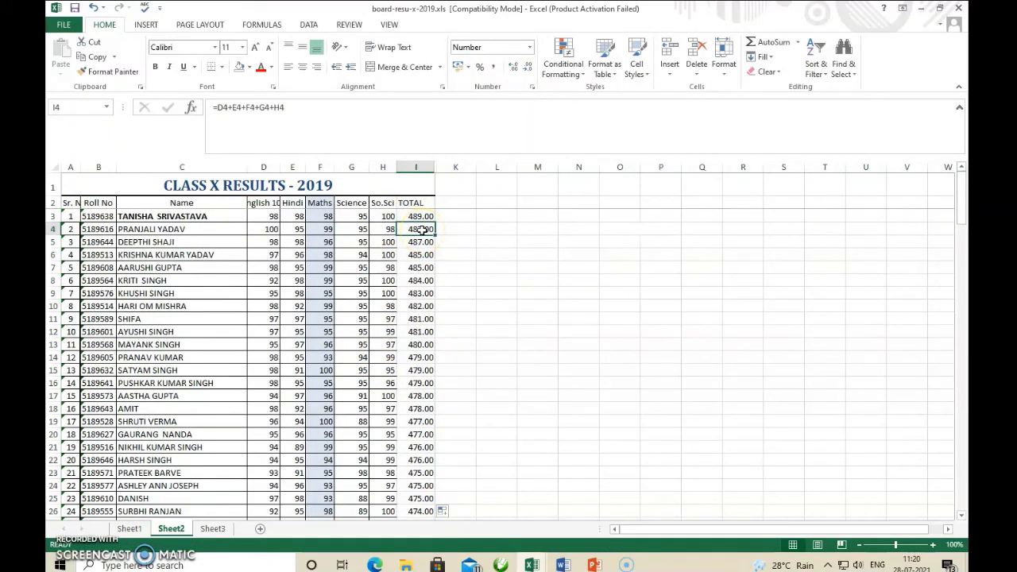
{"action": "left_click", "coordinate": [423, 217]}
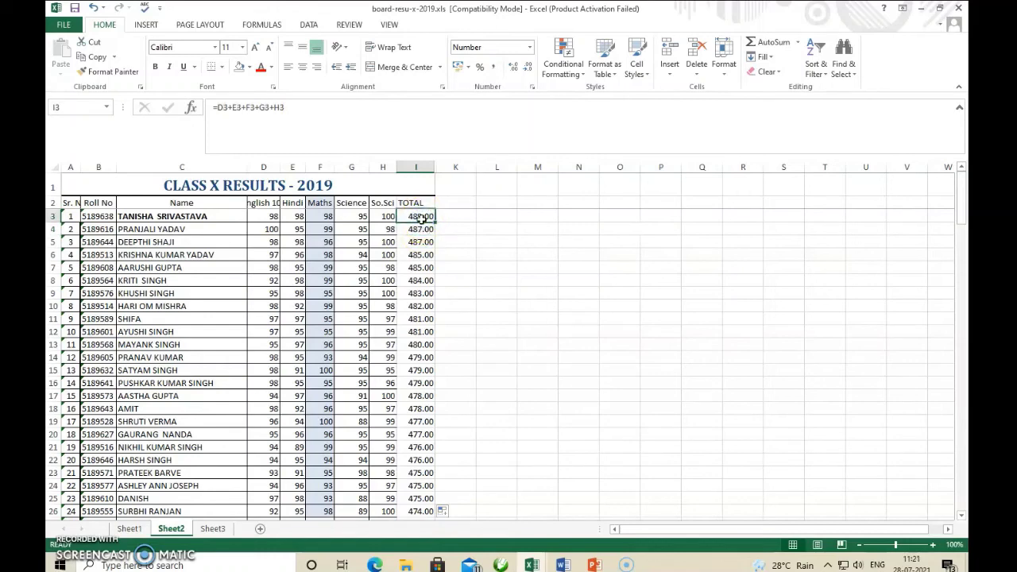
{"action": "left_click", "coordinate": [422, 228]}
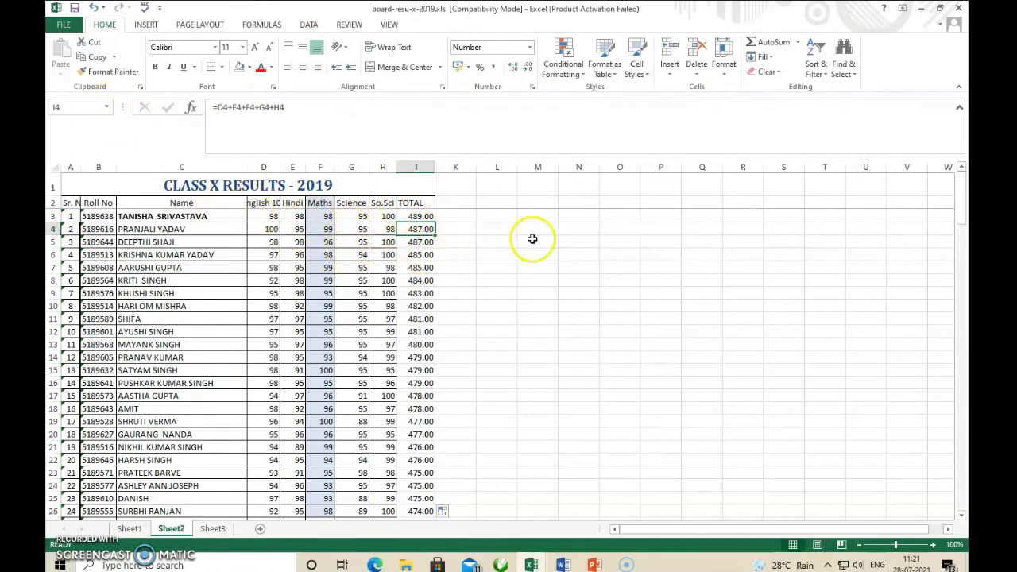
{"action": "left_click", "coordinate": [586, 241]}
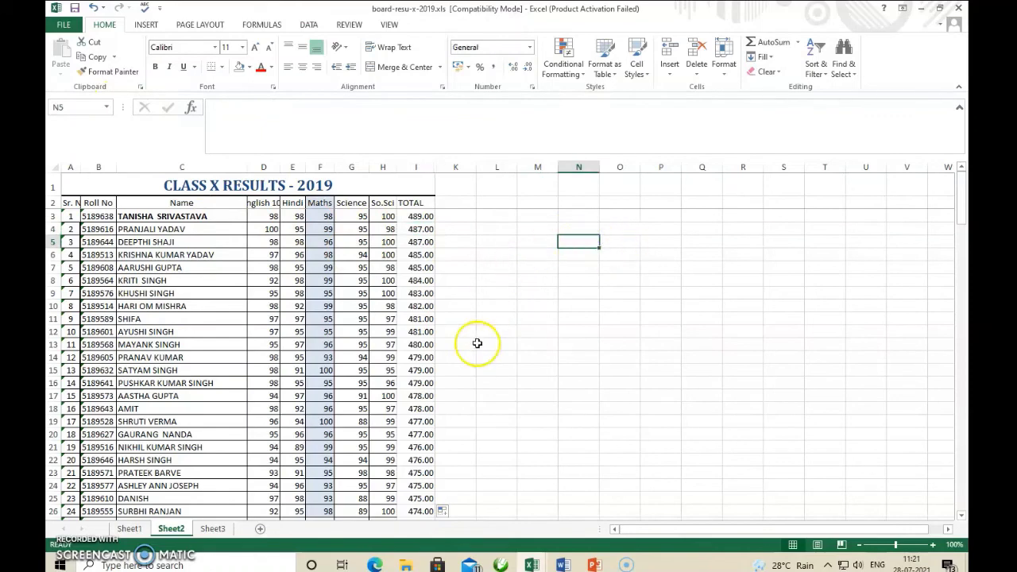
{"action": "left_click", "coordinate": [212, 529]}
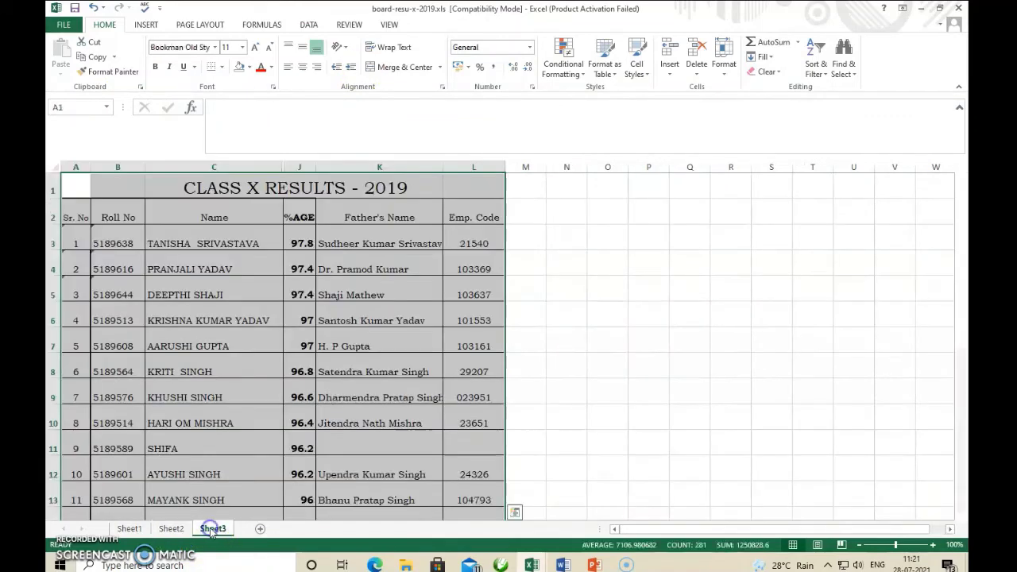
{"action": "left_click", "coordinate": [129, 529]}
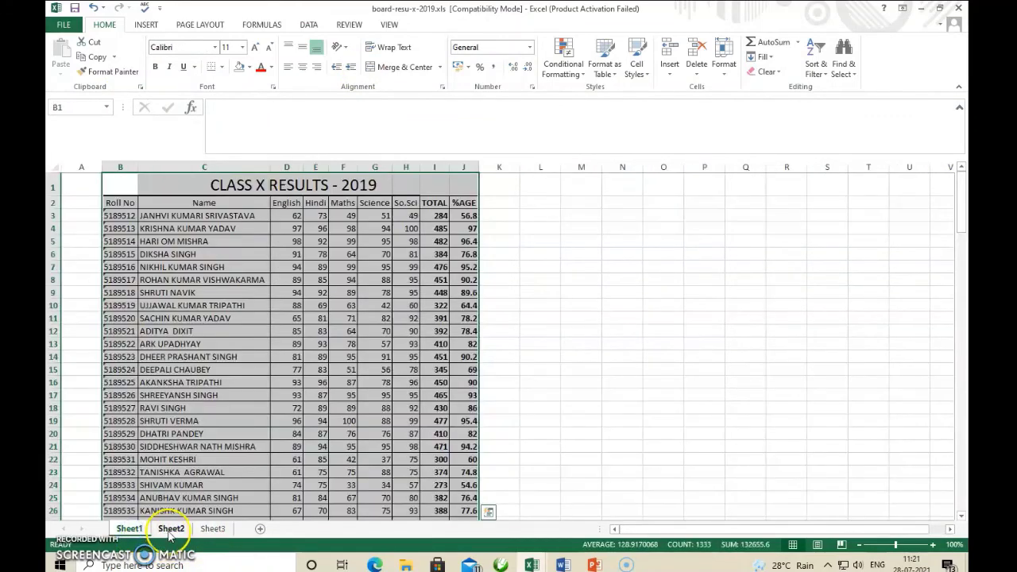
{"action": "left_click", "coordinate": [169, 529]}
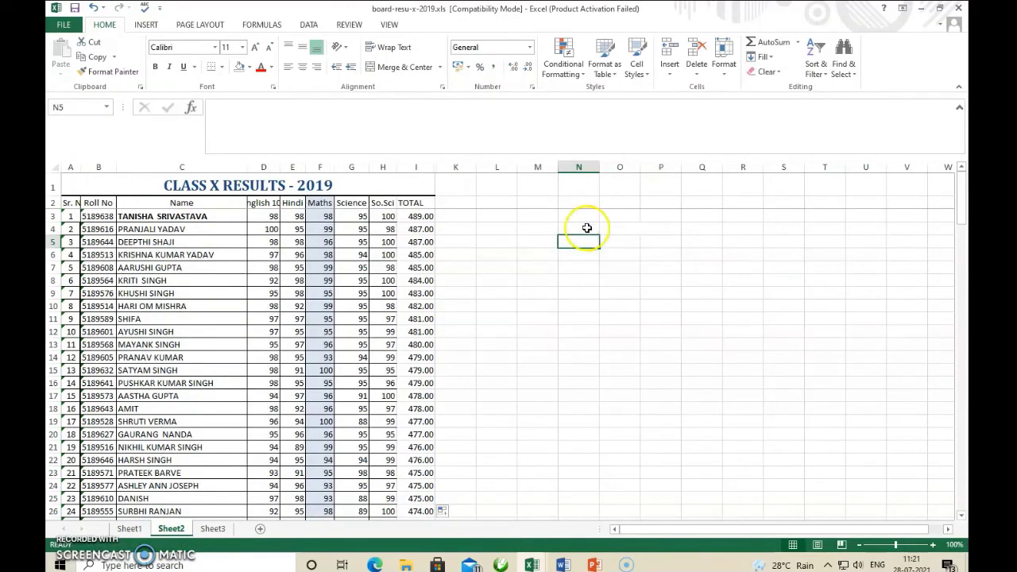
Step: Enter the sample numbers 12 in M5 and 2 in N5 beside the results table
{"action": "left_click", "coordinate": [566, 243]}
{"action": "left_click", "coordinate": [602, 244]}
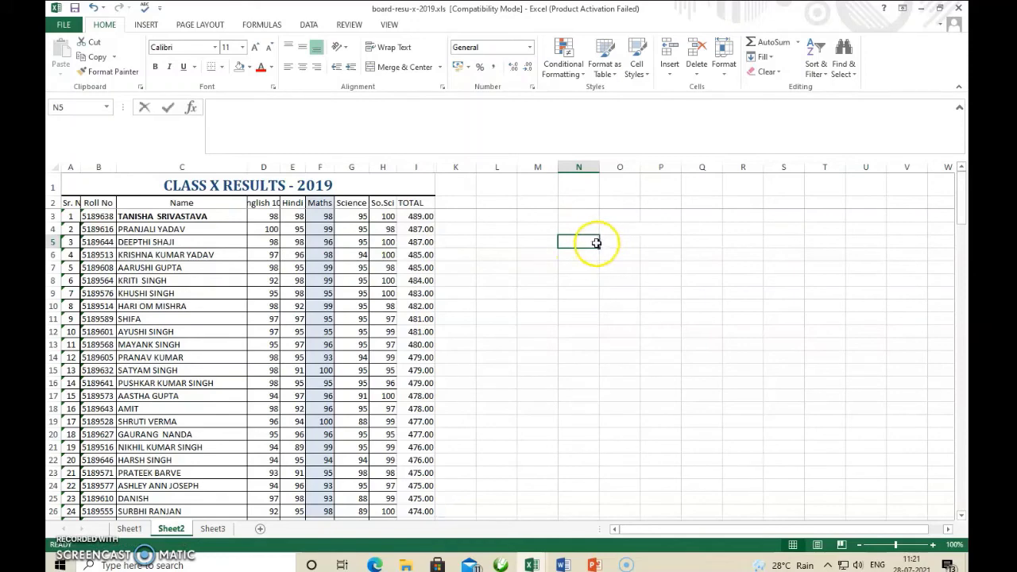
{"action": "left_click", "coordinate": [625, 240]}
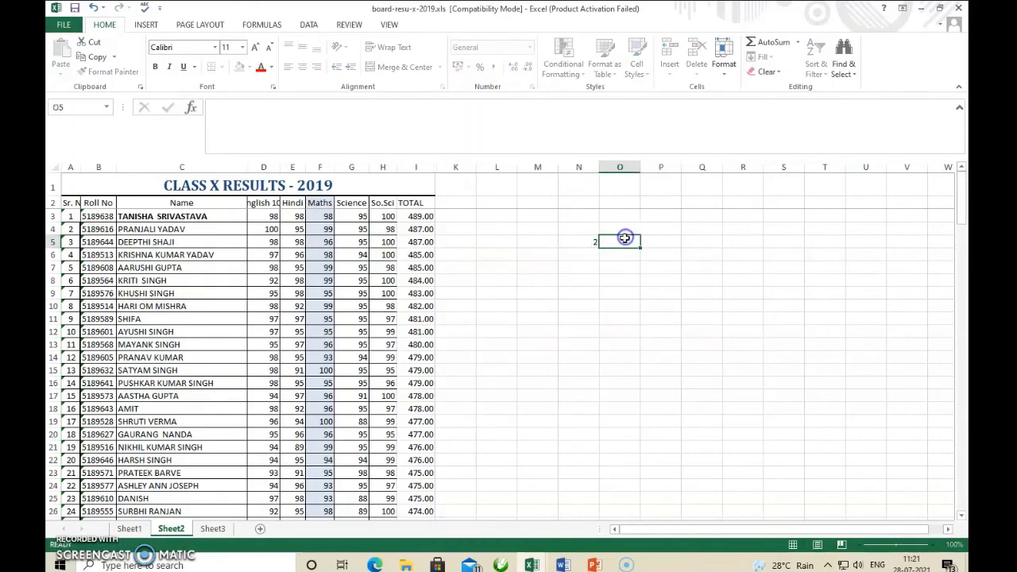
{"action": "left_click", "coordinate": [541, 239]}
{"action": "type", "text": "12"}
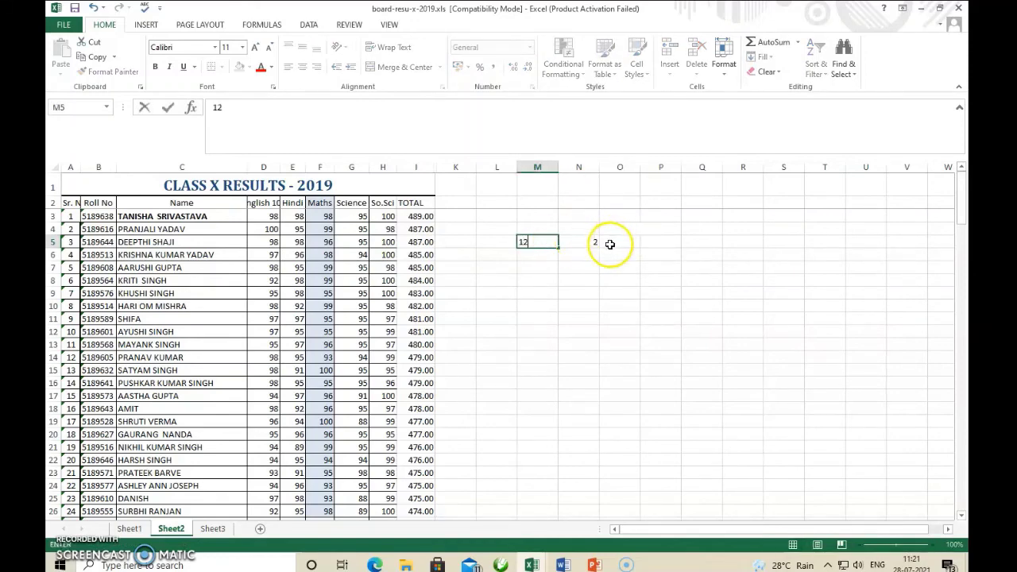
Step: Enter the subtraction formula =M5-N5 in O5 and reselect the cell to show its formula
{"action": "left_click", "coordinate": [606, 242]}
{"action": "left_click", "coordinate": [617, 242]}
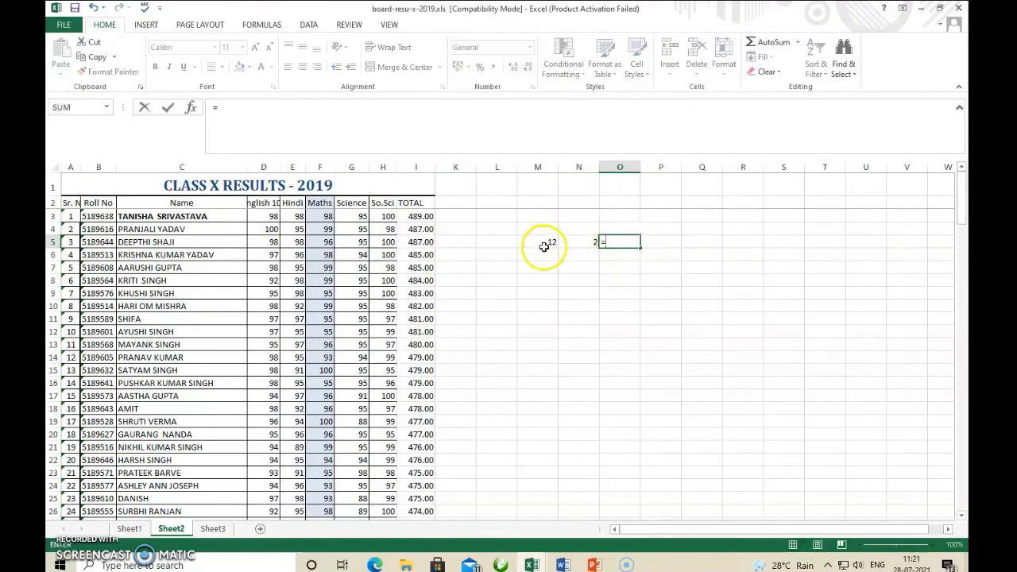
{"action": "left_click", "coordinate": [547, 242]}
{"action": "type", "text": "-"}
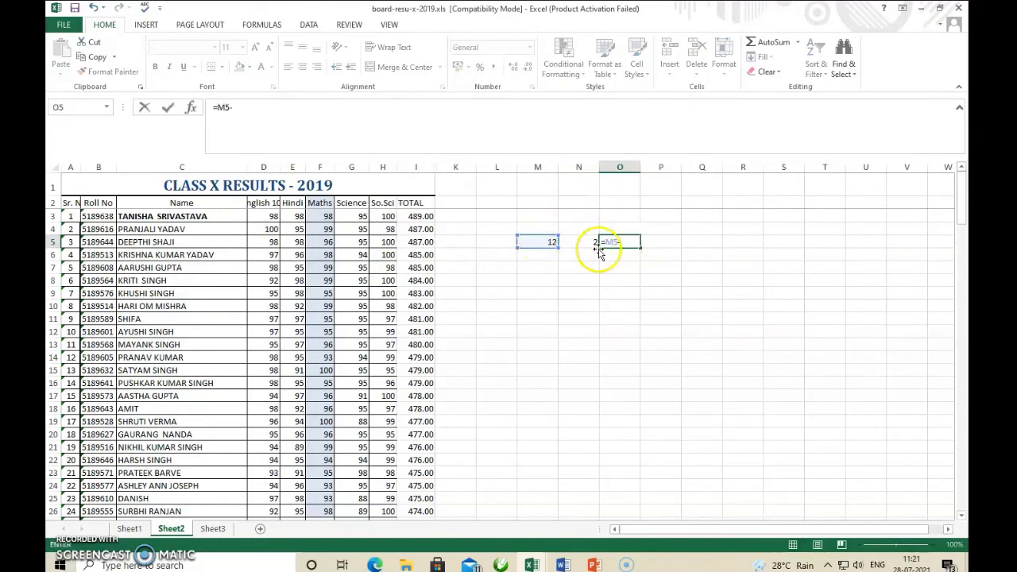
{"action": "left_click", "coordinate": [583, 241]}
{"action": "key", "text": "Return"}
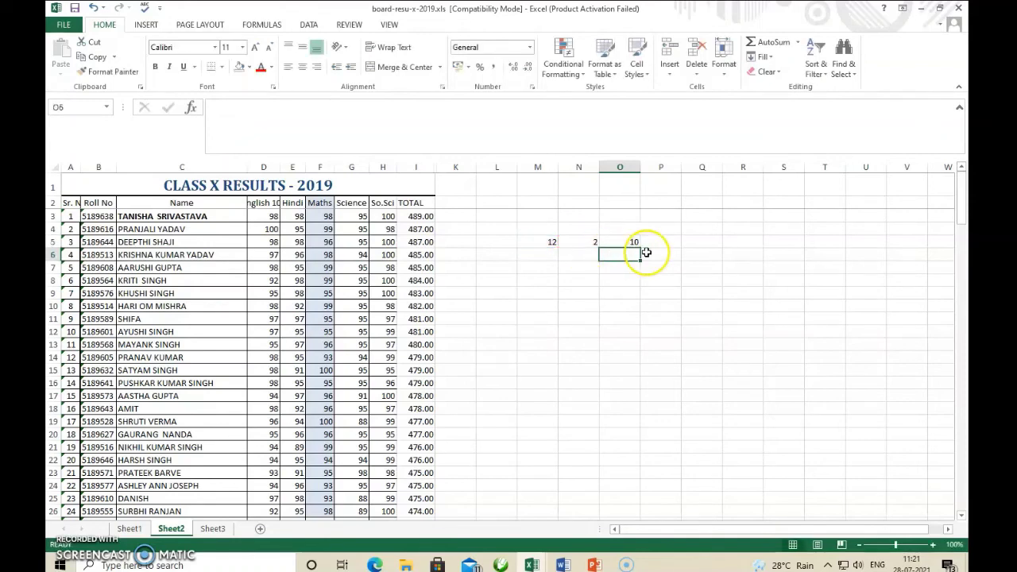
{"action": "left_click", "coordinate": [620, 242]}
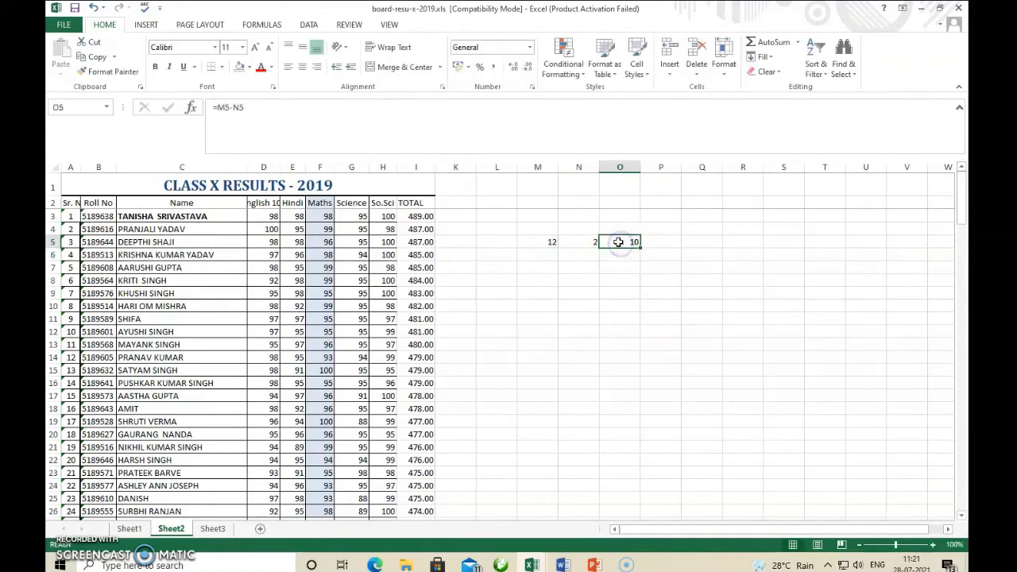
Step: Change the operator in O5's formula to multiplication so that it reads =M5*N5
{"action": "double_click", "coordinate": [618, 241]}
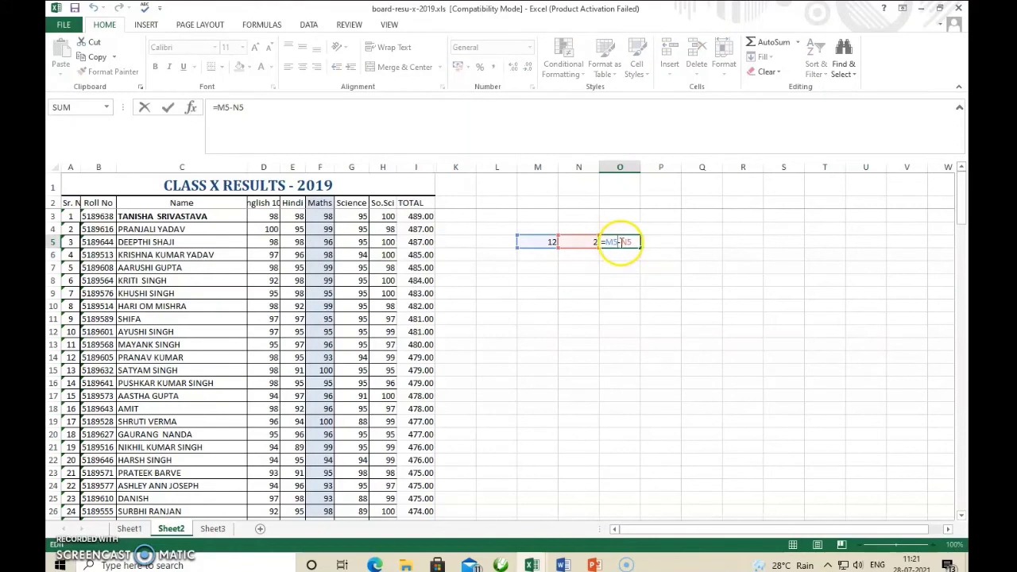
{"action": "left_click", "coordinate": [620, 242]}
{"action": "key", "text": "BackSpace"}
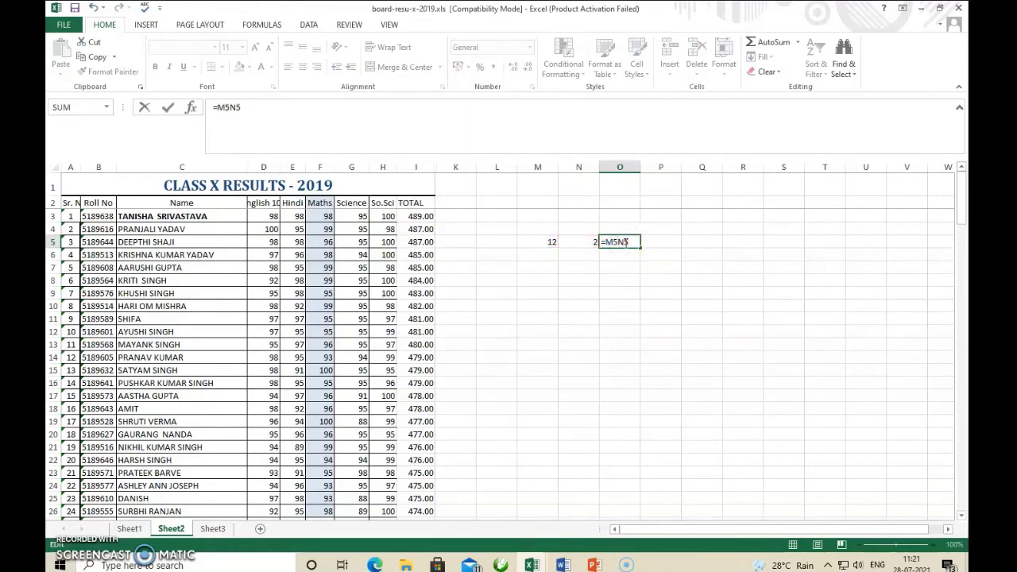
{"action": "type", "text": "*"}
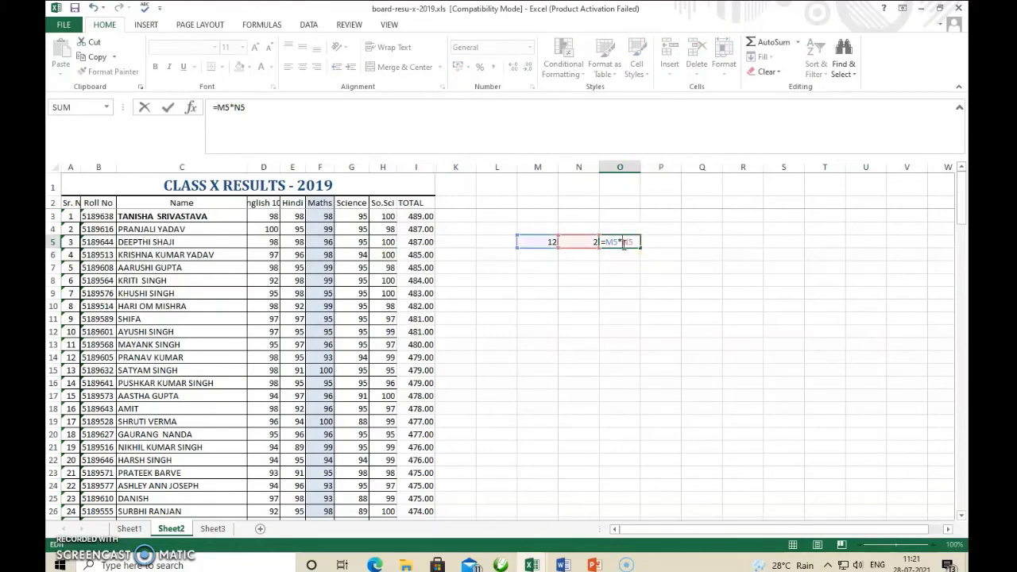
{"action": "key", "text": "Return"}
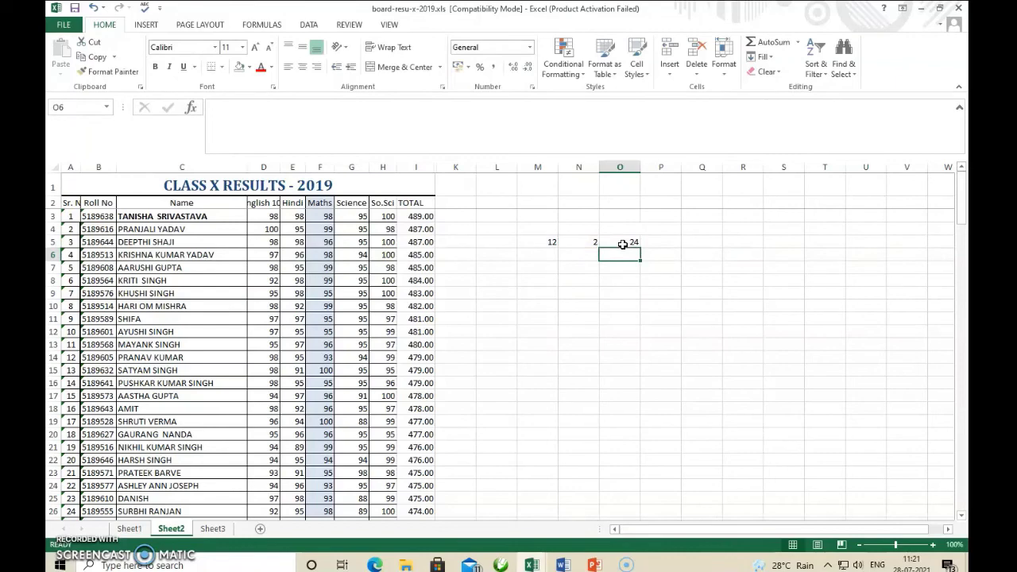
Step: Replace the operator in O5's formula with the exponent sign so that it reads =M5^N5
{"action": "left_click", "coordinate": [618, 242]}
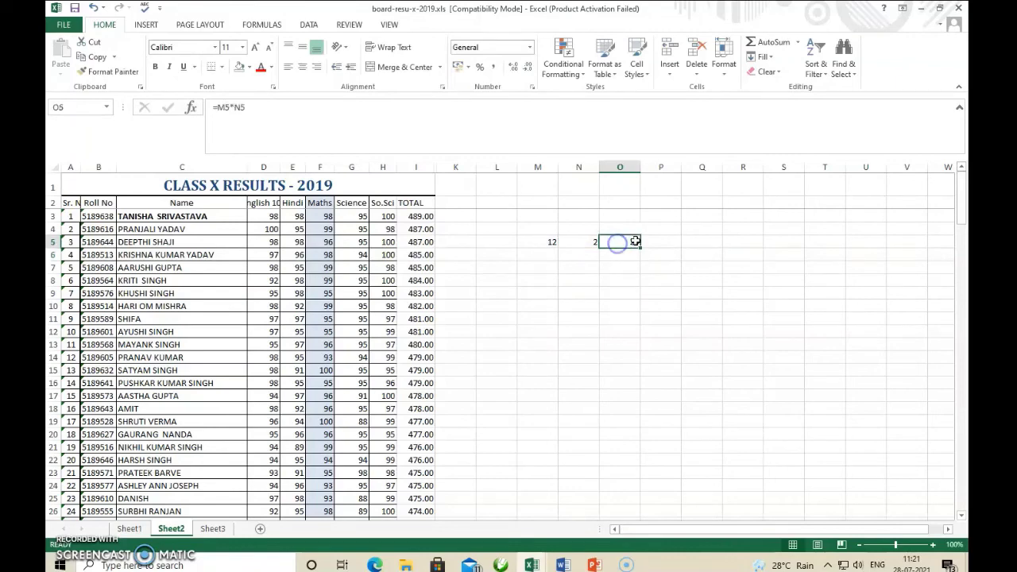
{"action": "double_click", "coordinate": [631, 241]}
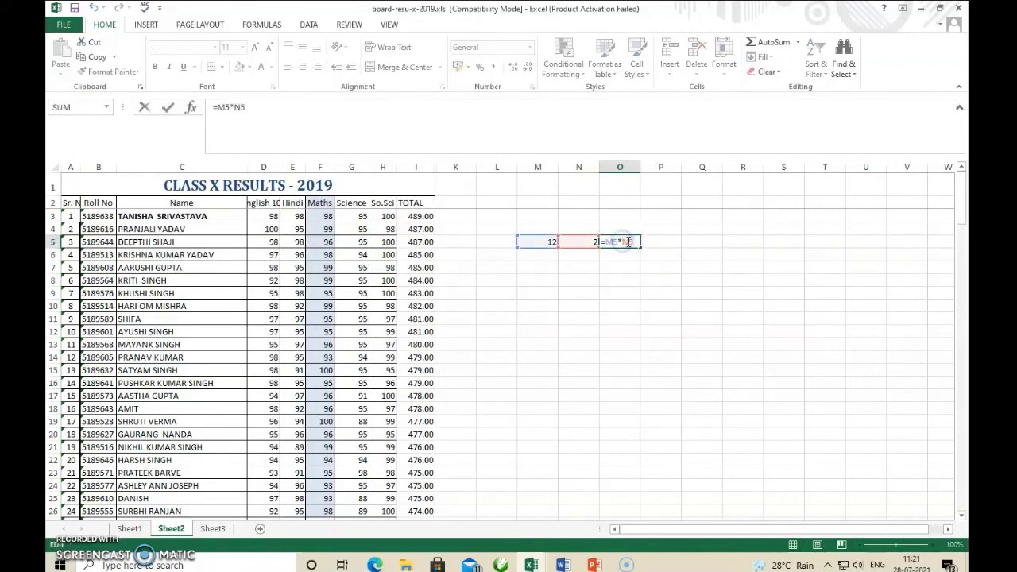
{"action": "key", "text": "BackSpace"}
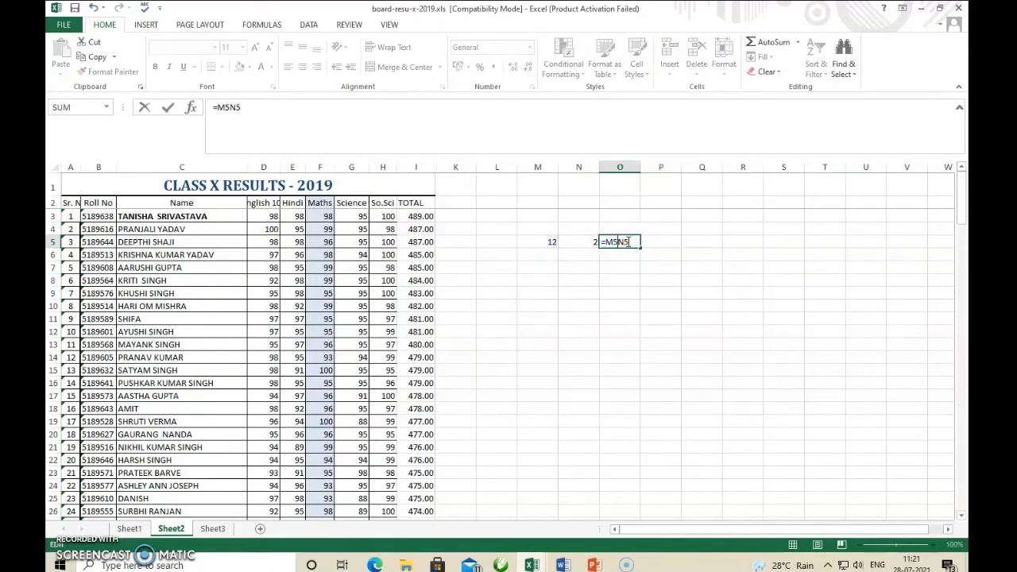
{"action": "type", "text": "^"}
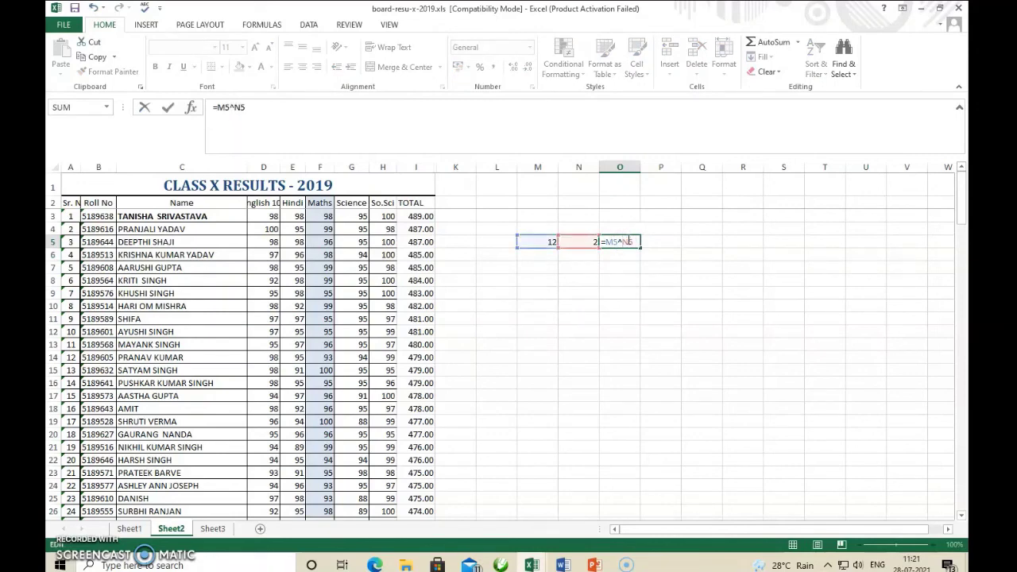
{"action": "key", "text": "Return"}
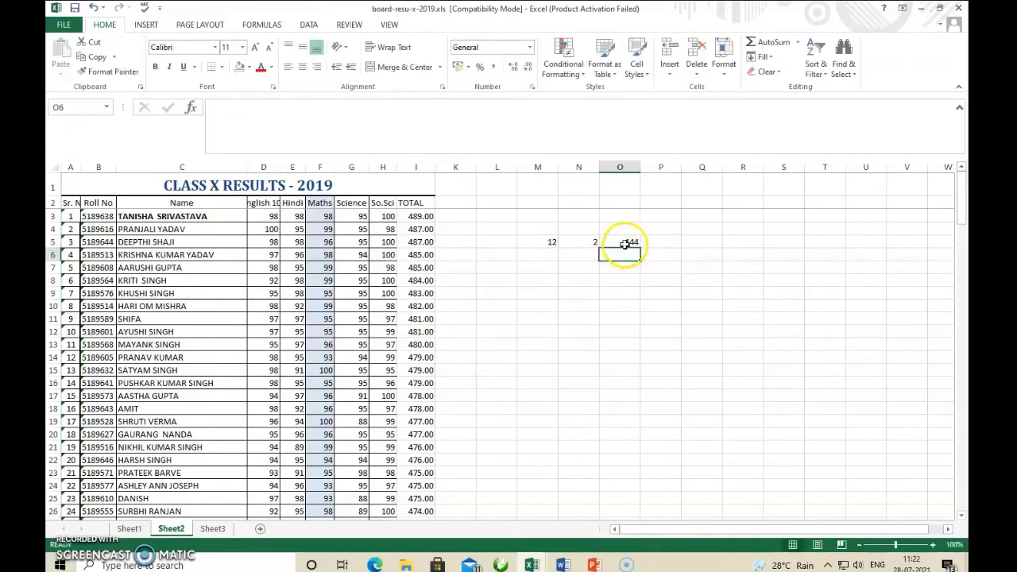
Step: Turn the formula in O5 into a division of the two sample numbers, =M5/N5
{"action": "left_click", "coordinate": [633, 242]}
{"action": "double_click", "coordinate": [633, 242]}
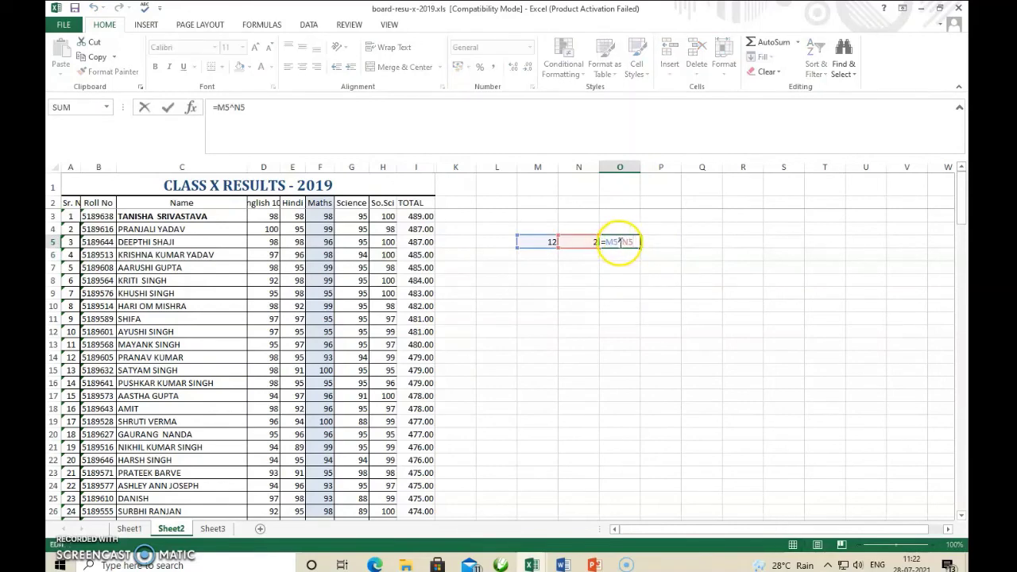
{"action": "left_click", "coordinate": [622, 244]}
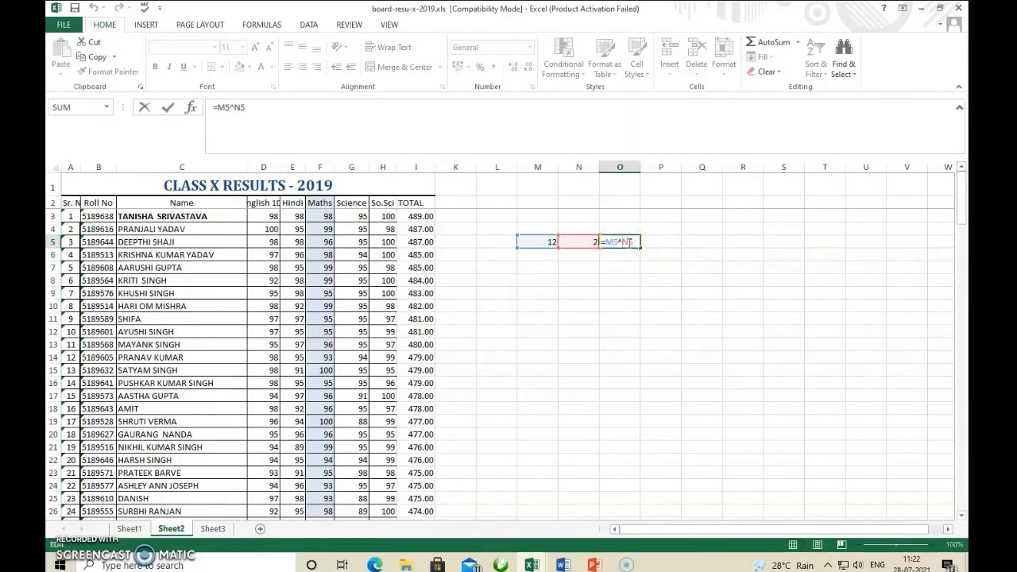
{"action": "key", "text": "BackSpace"}
{"action": "type", "text": "/"}
{"action": "key", "text": "Return"}
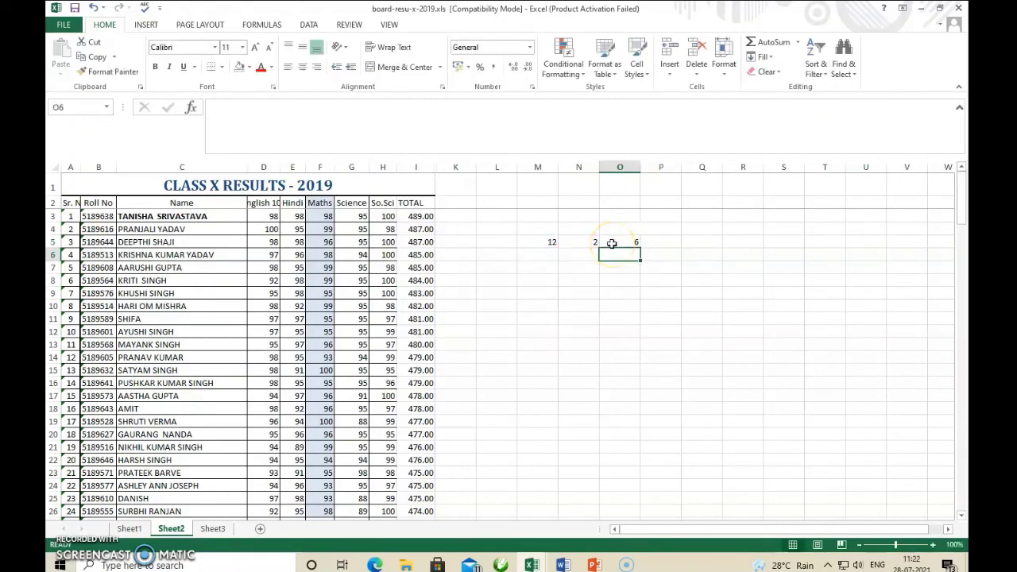
Step: Change O5's formula to the greater-than comparison =M5>N5
{"action": "left_click", "coordinate": [623, 241]}
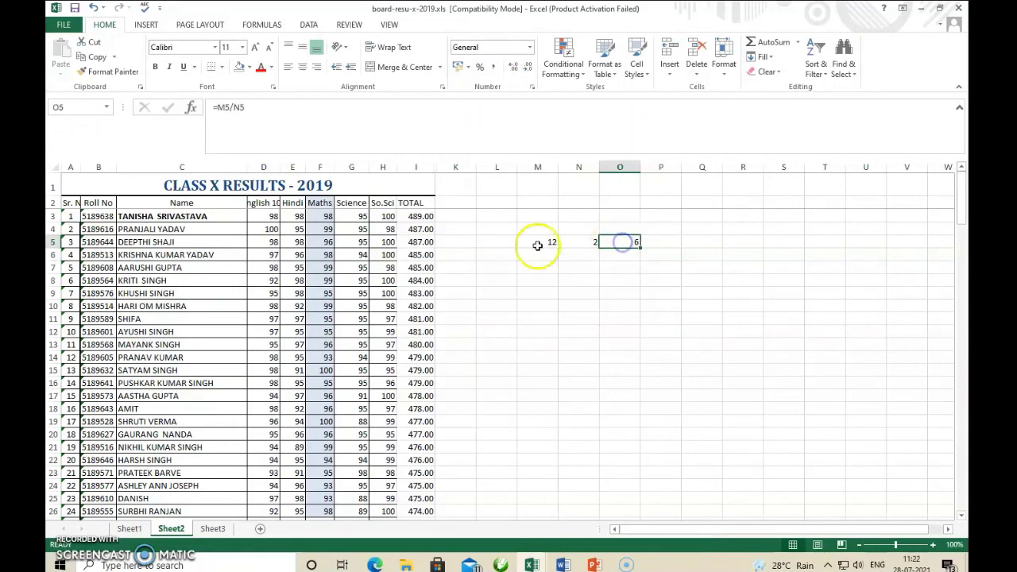
{"action": "double_click", "coordinate": [619, 245]}
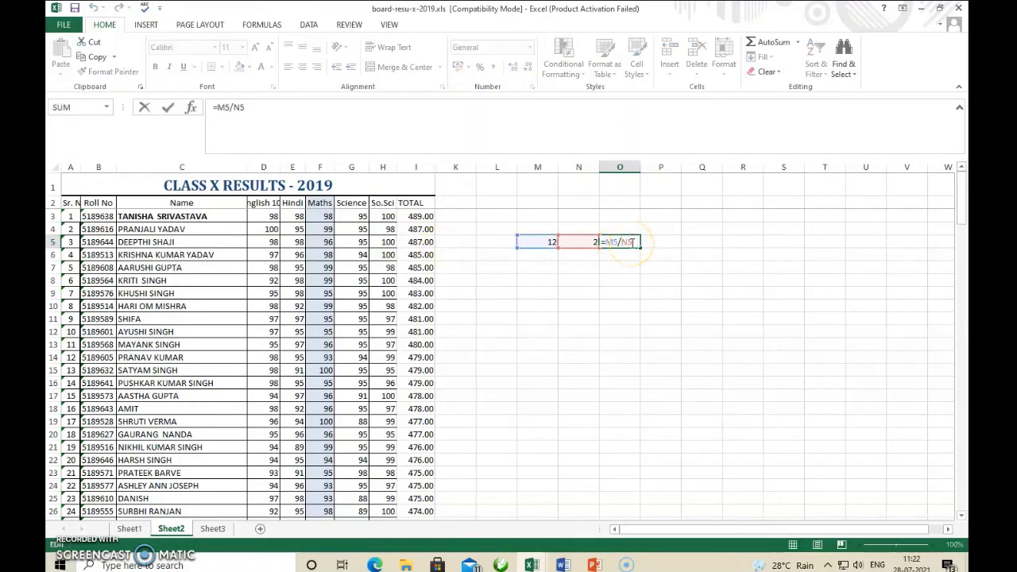
{"action": "key", "text": "BackSpace"}
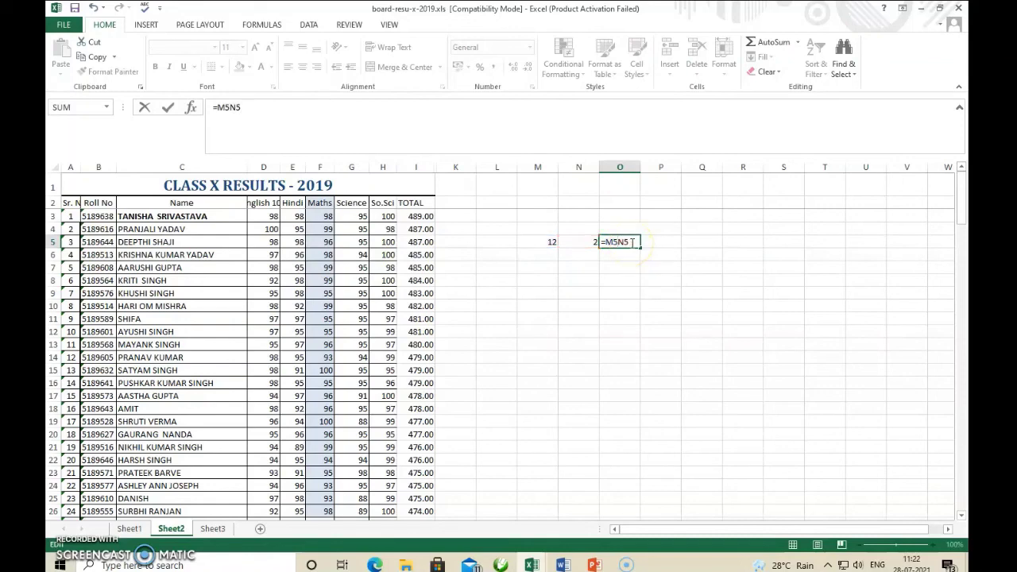
{"action": "type", "text": ">"}
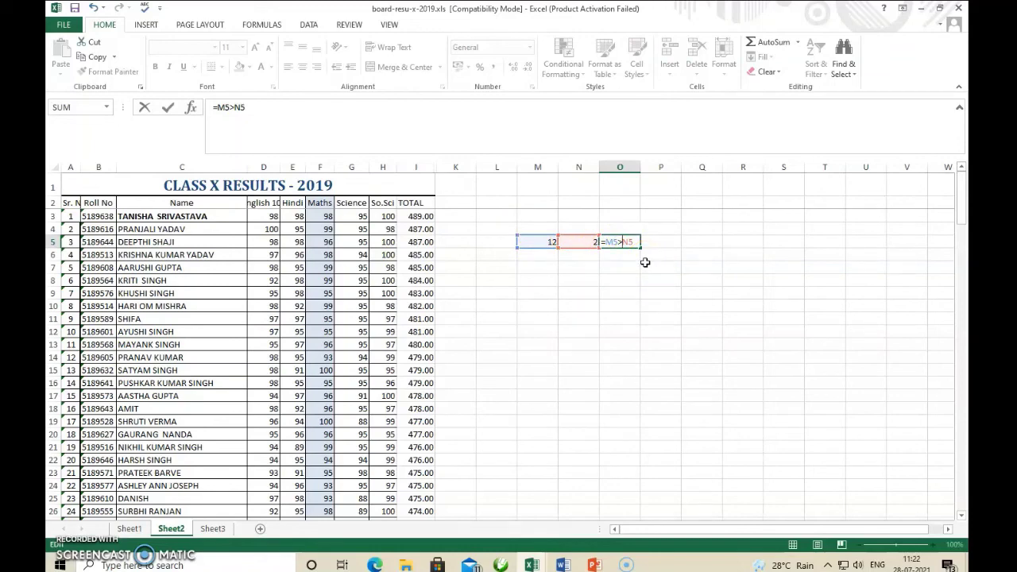
{"action": "key", "text": "Return"}
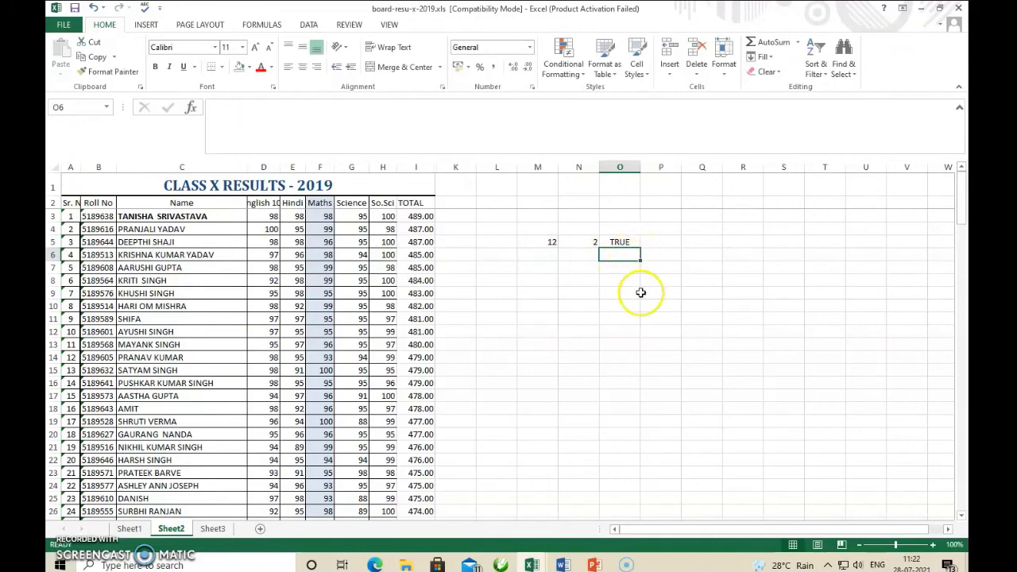
Step: Change the comparison in O5 to less than, making the formula =M5<N5
{"action": "double_click", "coordinate": [620, 242]}
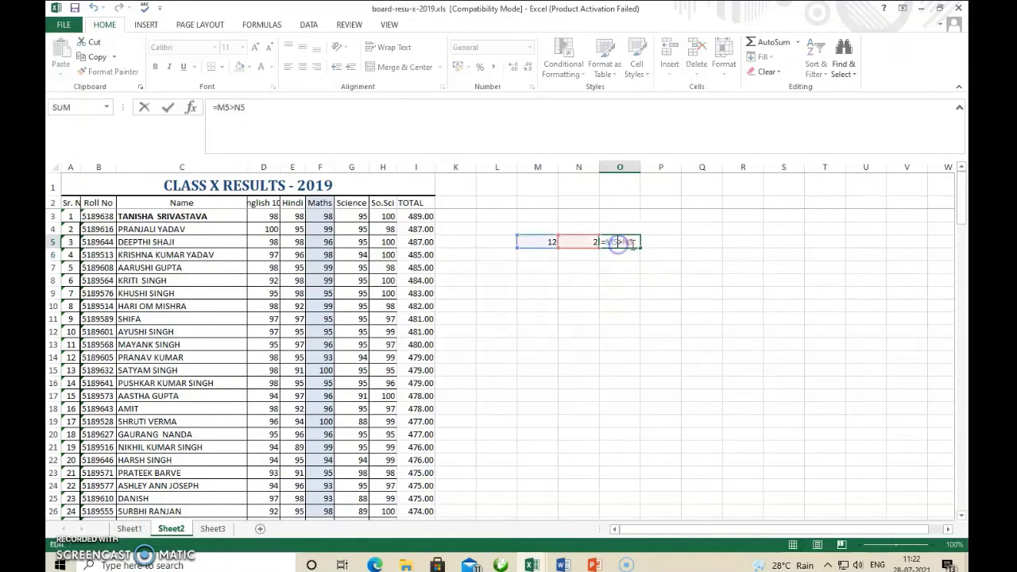
{"action": "left_click", "coordinate": [623, 244]}
{"action": "type", "text": "<"}
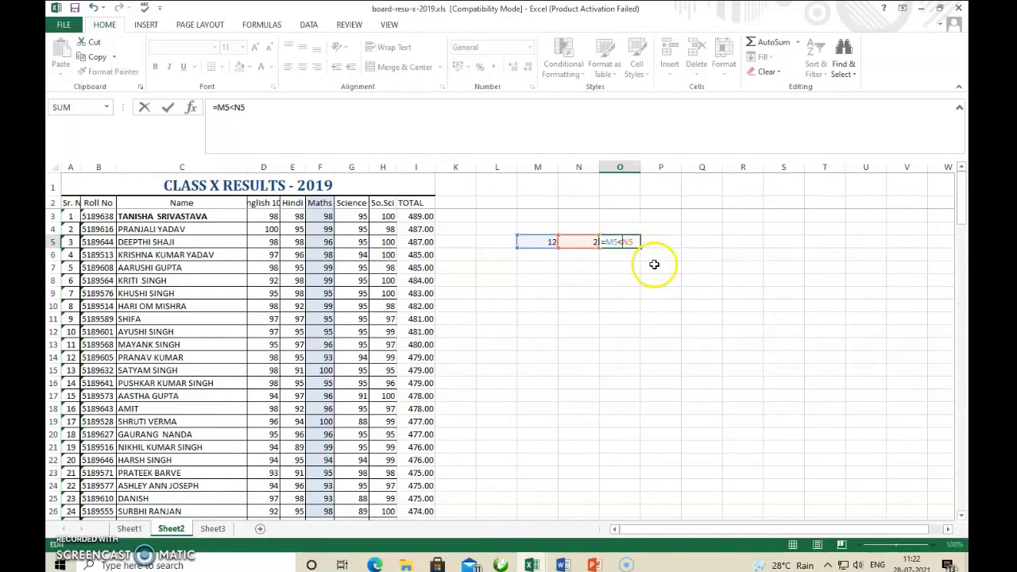
{"action": "key", "text": "Return"}
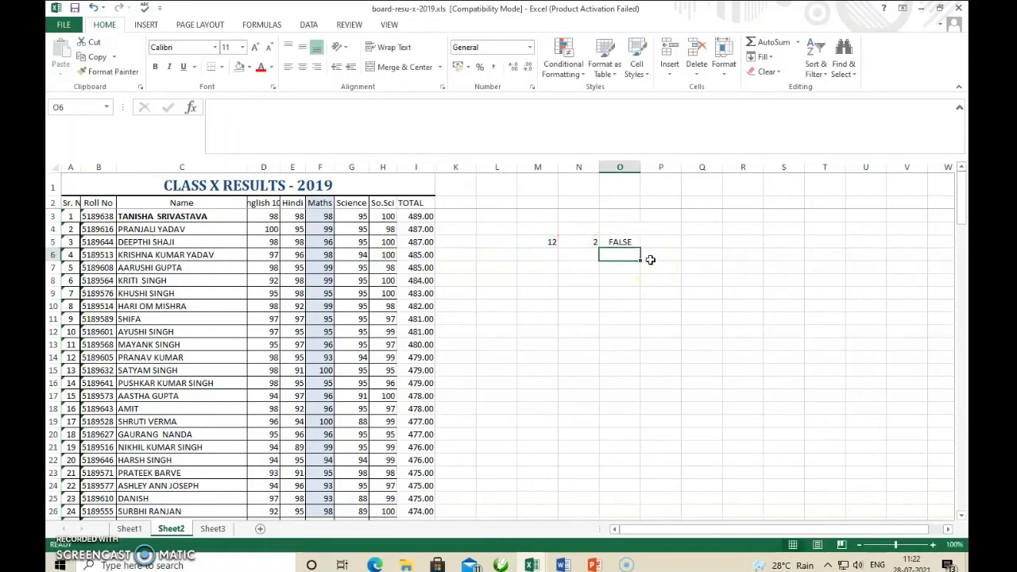
Step: Replace the operator in O5 with an equality comparison, making the formula =M5=N5
{"action": "left_click", "coordinate": [613, 241]}
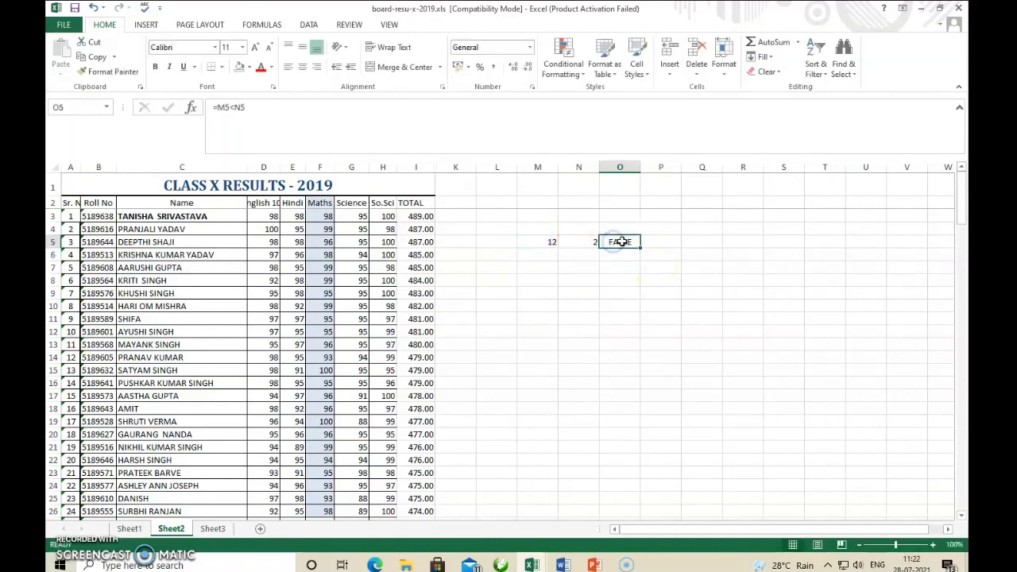
{"action": "double_click", "coordinate": [620, 242]}
{"action": "key", "text": "BackSpace"}
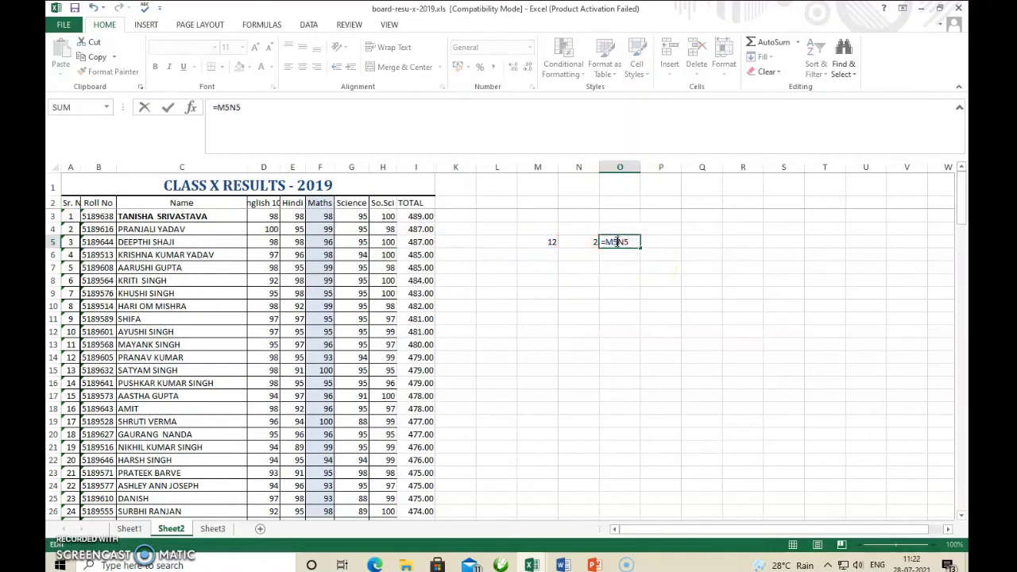
{"action": "type", "text": "="}
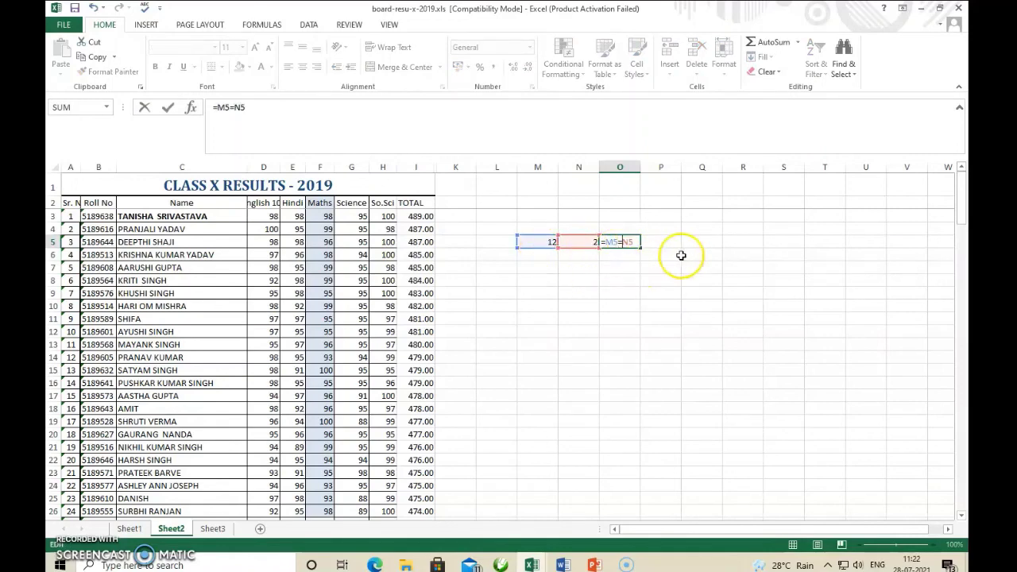
{"action": "key", "text": "Return"}
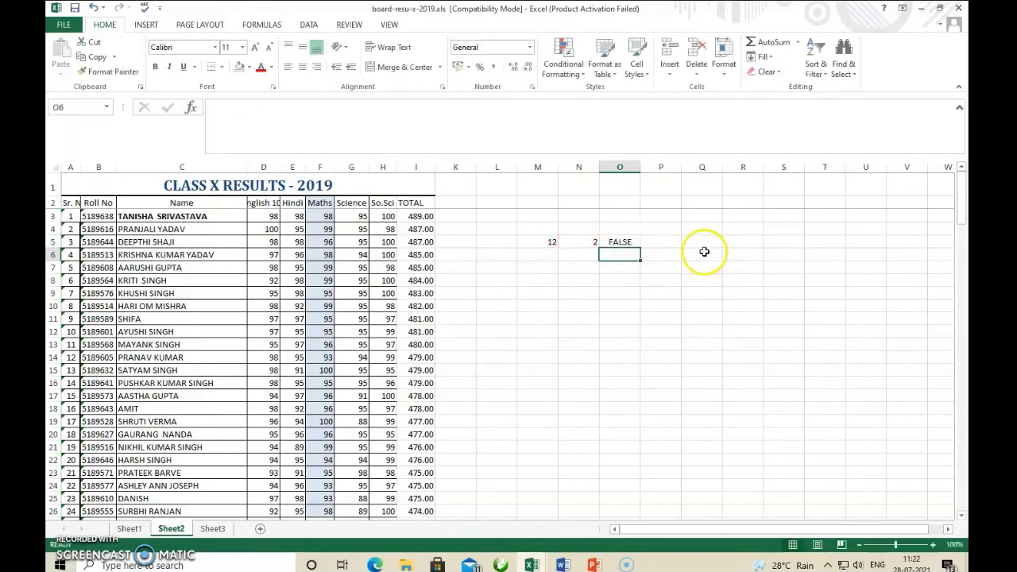
Step: Replace the operator in O5 with the not-equal comparison, making the formula =M5<>N5
{"action": "double_click", "coordinate": [624, 241]}
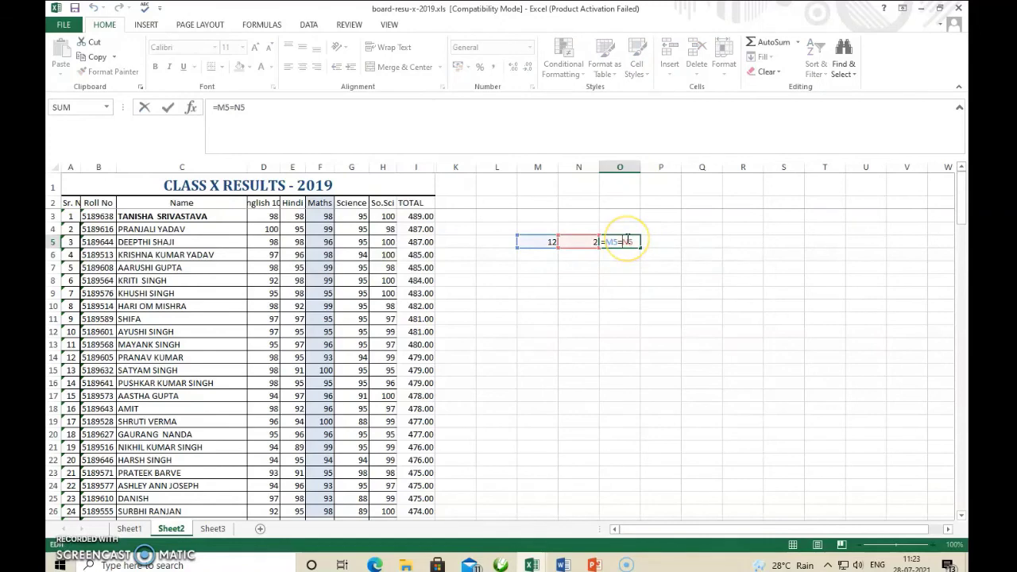
{"action": "key", "text": "BackSpace"}
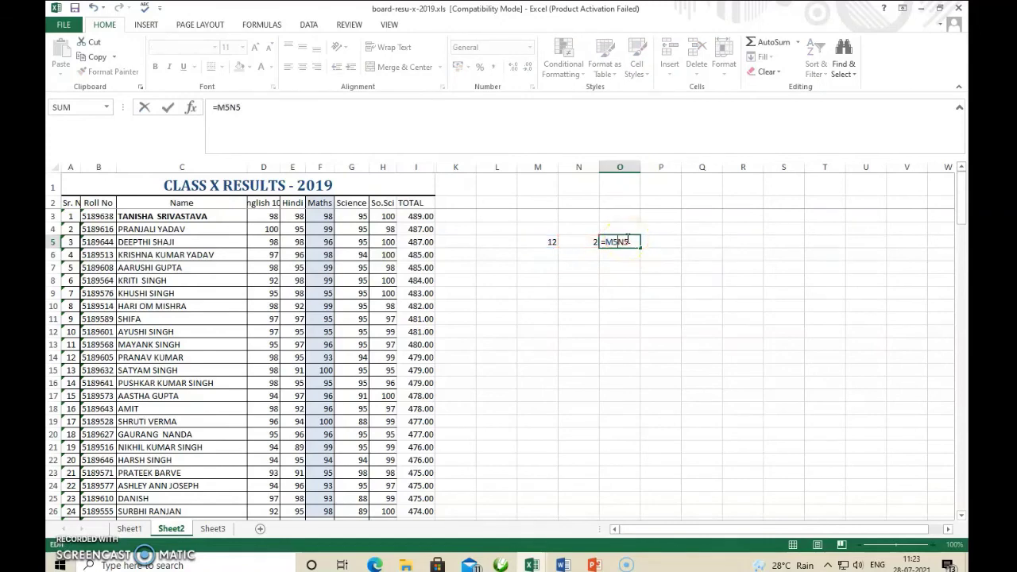
{"action": "type", "text": "<>"}
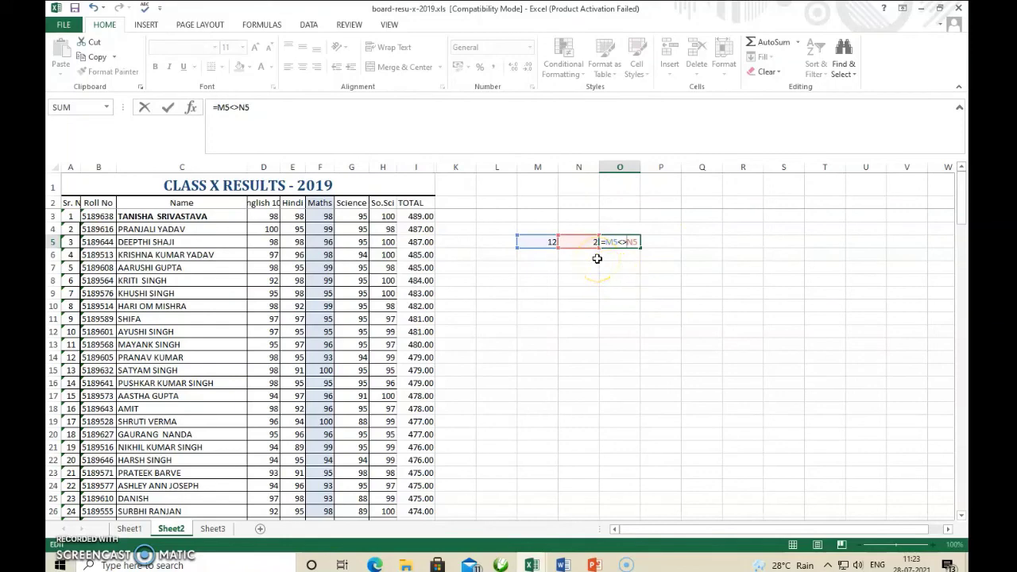
{"action": "key", "text": "Return"}
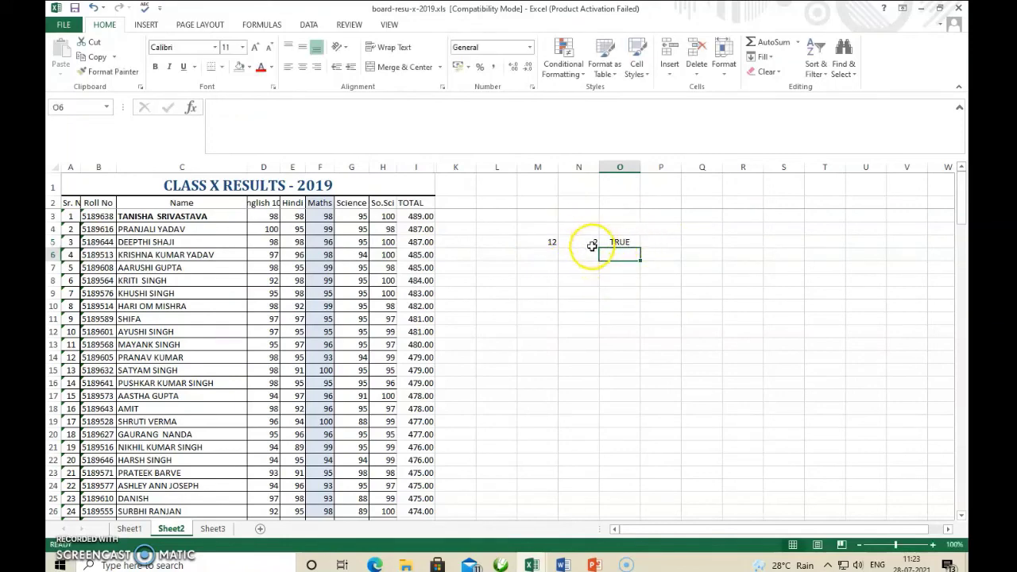